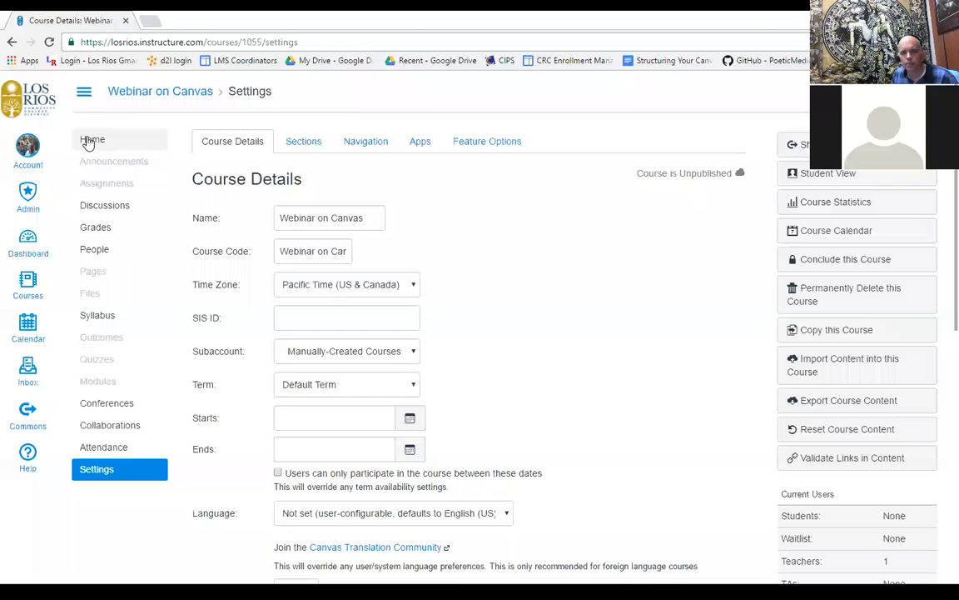
Open the course's Syllabus page and start editing its description
click(96, 143)
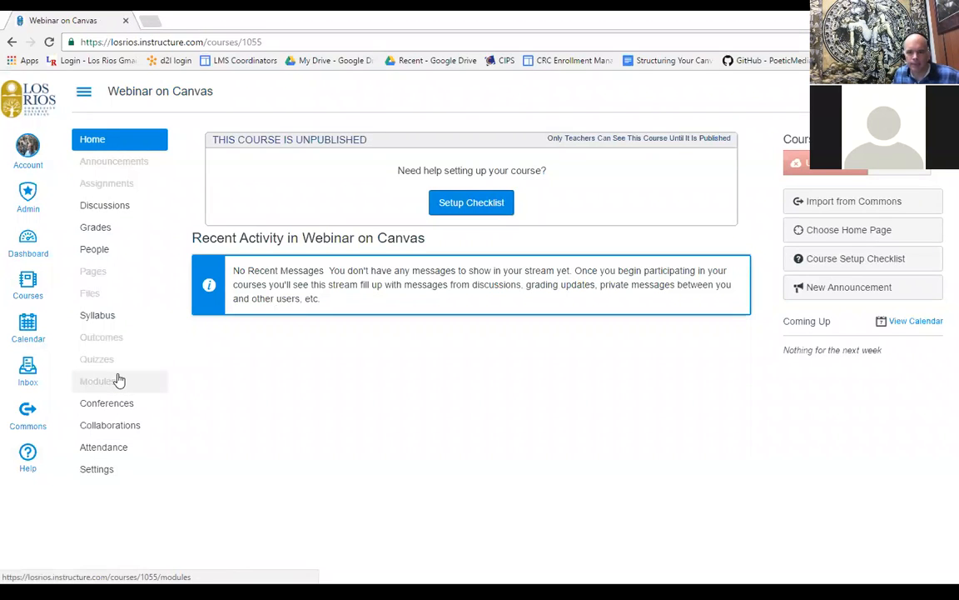
click(106, 324)
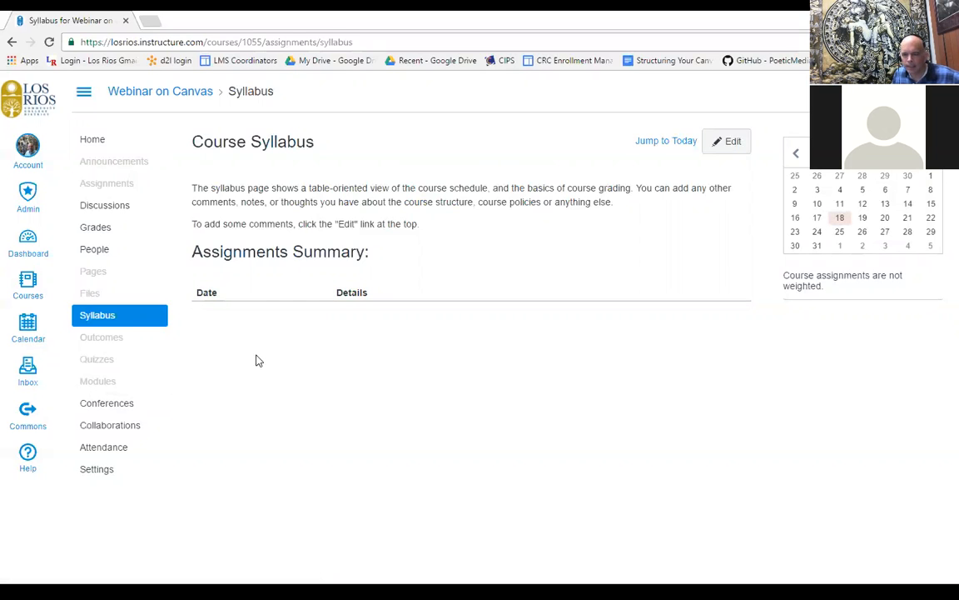
drag(192, 189, 450, 233)
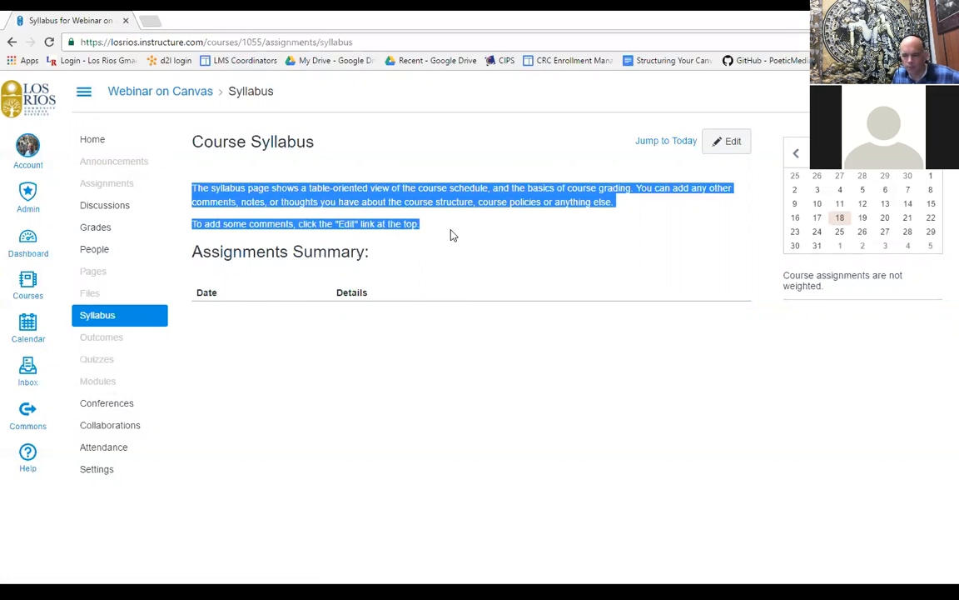
click(448, 233)
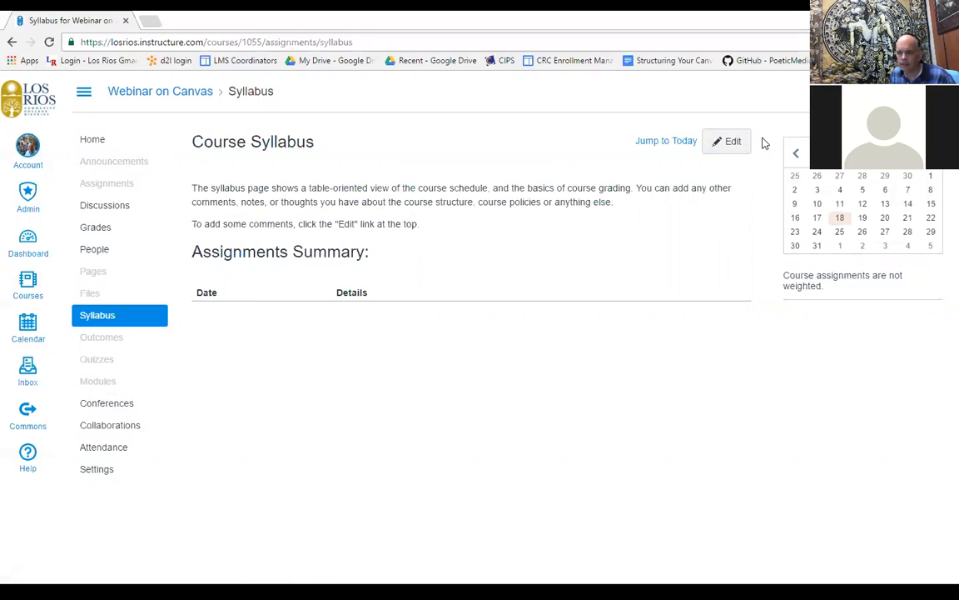
click(724, 146)
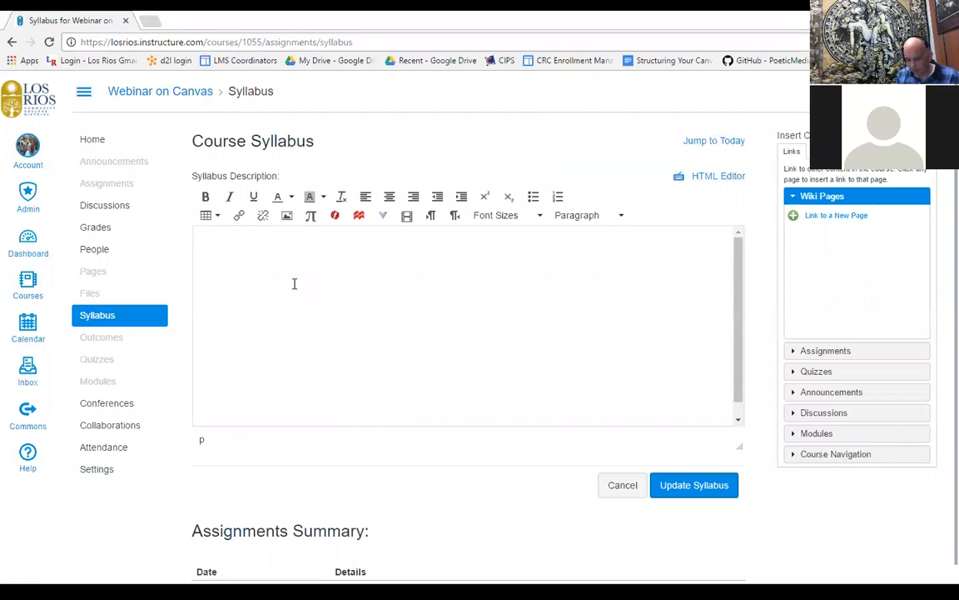
Begin the syllabus description with the greeting "Welcome to History 312"
text(W)
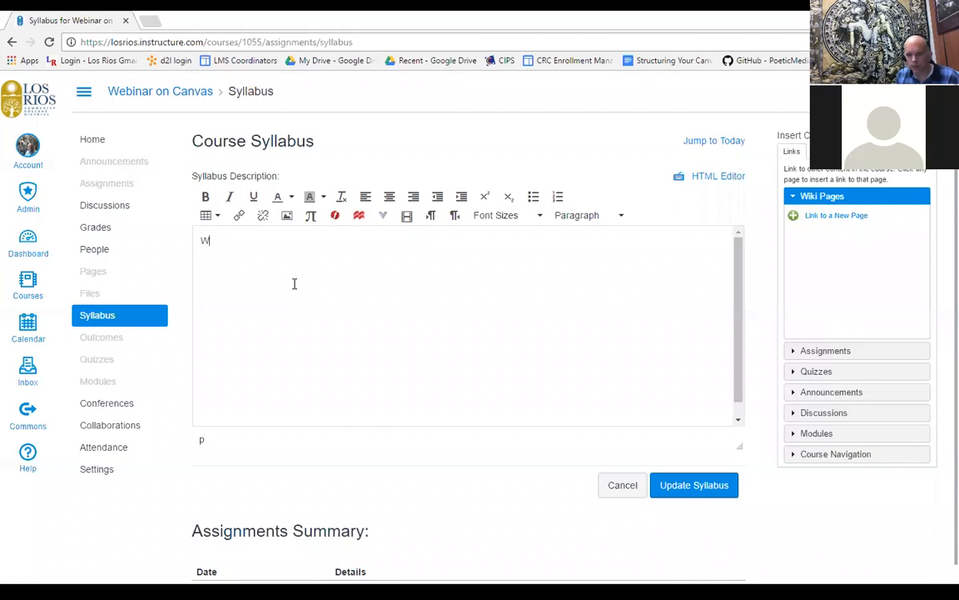
text(elcome to HIS)
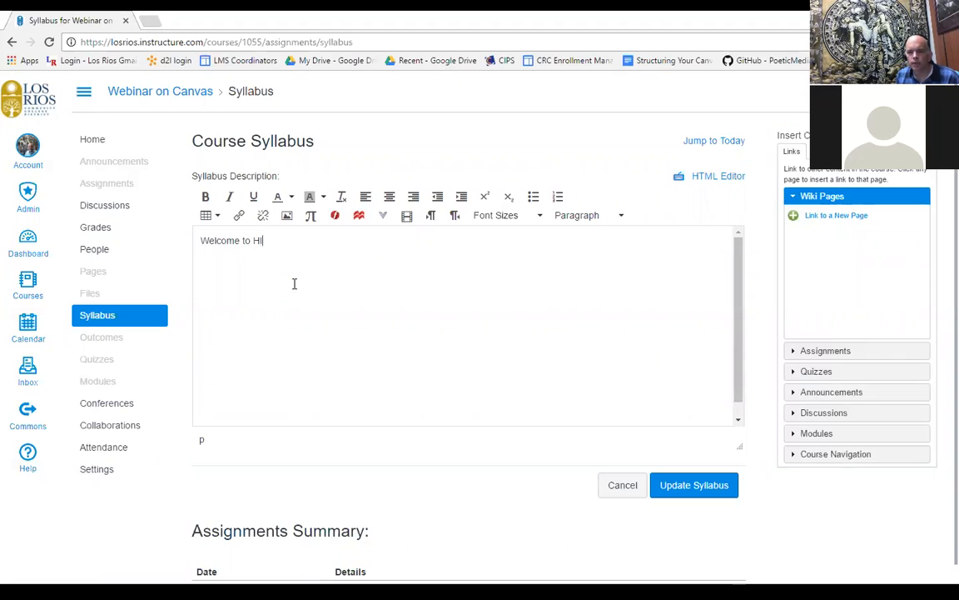
key(BackSpace)
key(BackSpace)
text(istory )
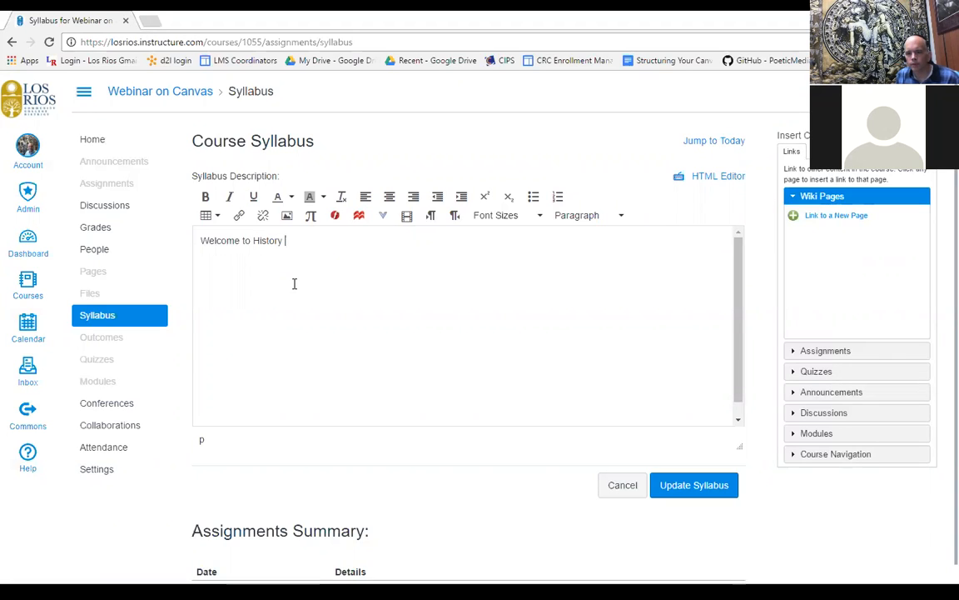
text(312, )
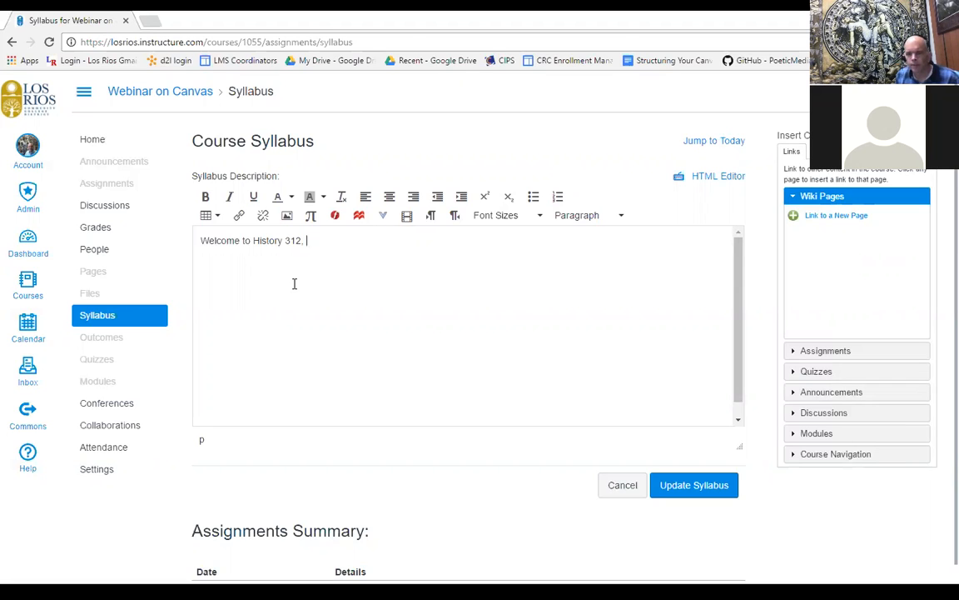
key(BackSpace)
key(BackSpace)
Add the sentence "In this class we will cover the history of the United States from 1865 to 1945" after the greeting
text(. In this class)
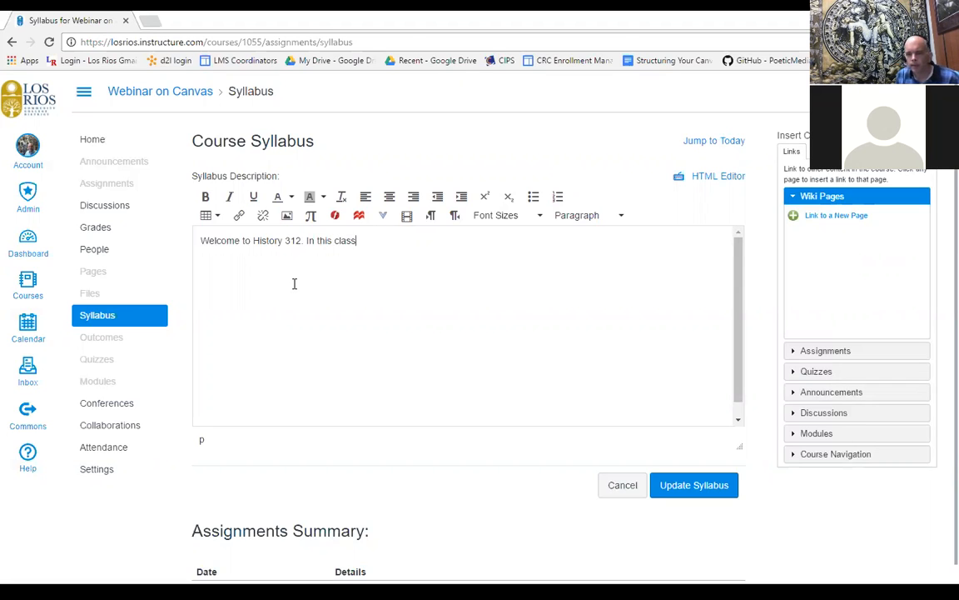
text( we will)
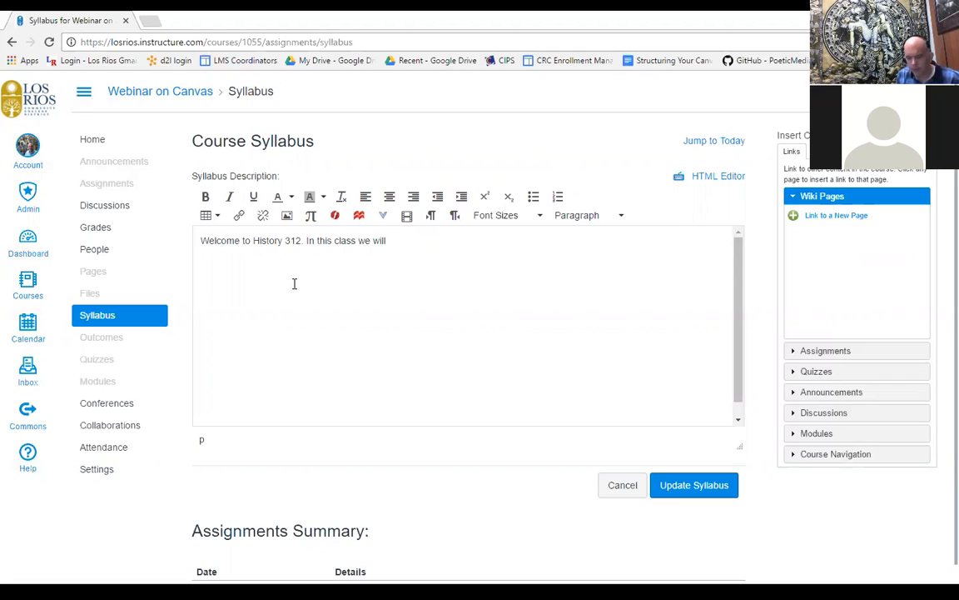
text( cover the history of the United States from 1865 )
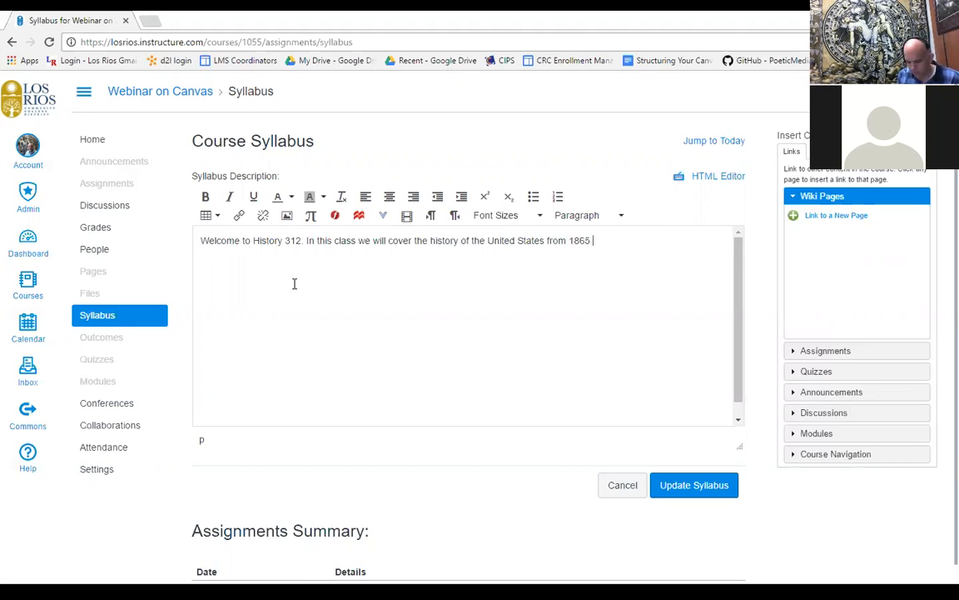
text(to 914)
key(BackSpace)
key(BackSpace)
text(45/ I)
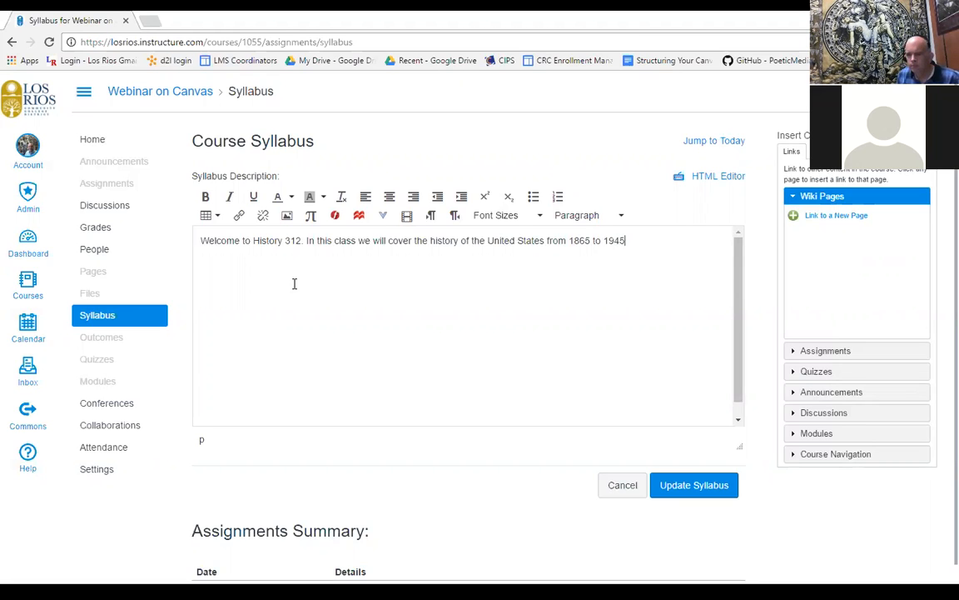
key(BackSpace)
key(BackSpace)
End the sentence with a period, add "I am excited to be your tour guide", and split that text into its own paragraph
text(. I am)
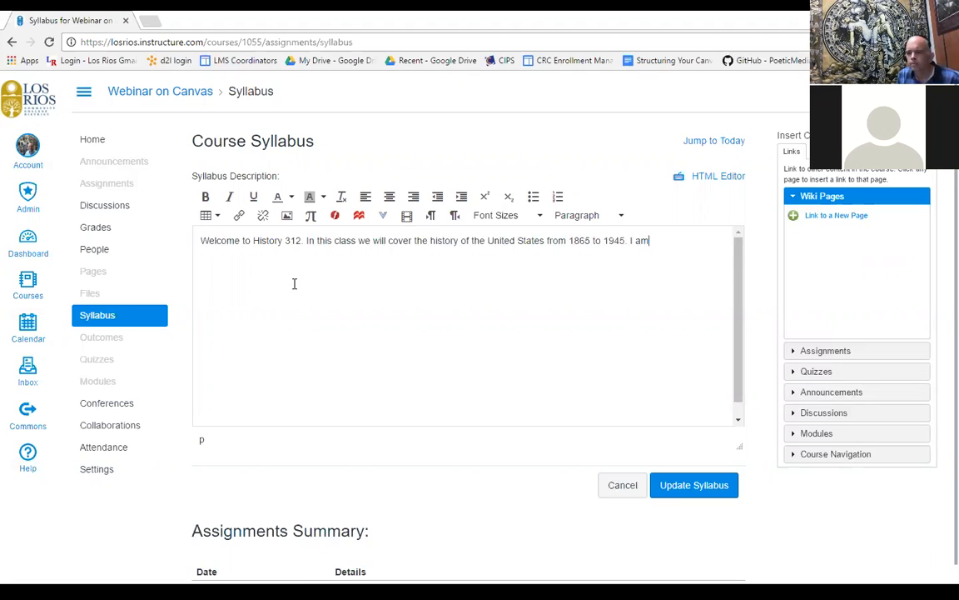
text( excited to be your tour guide)
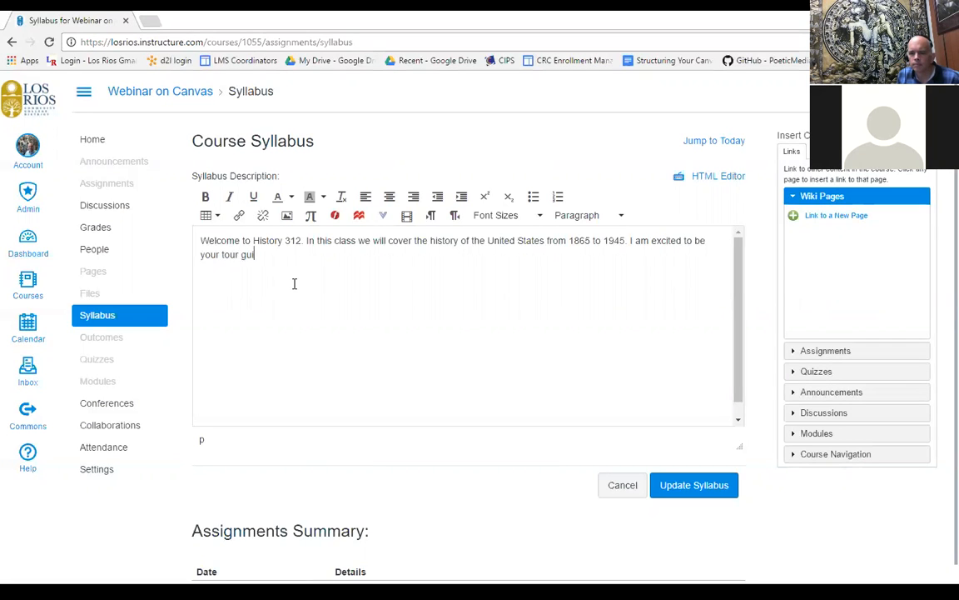
key(ctrl+Left)
key(ctrl+Left)
key(ctrl+Left)
key(ctrl+Left)
key(ctrl+Left)
key(ctrl+Left)
key(ctrl+Left)
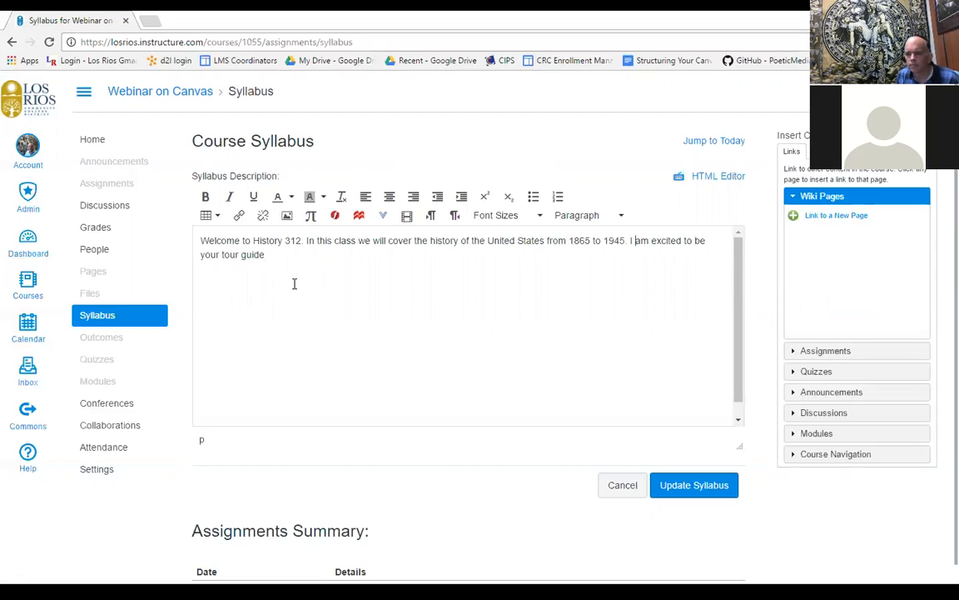
key(Return)
key(Right)
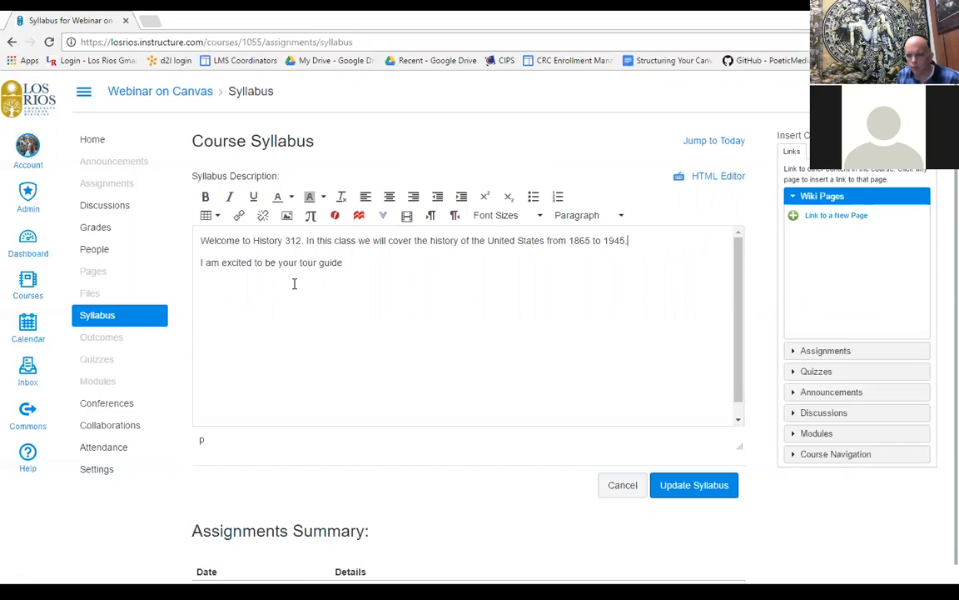
Insert a paragraph between the two existing ones reading "We will learn the skills of historians, including:"
key(Return)
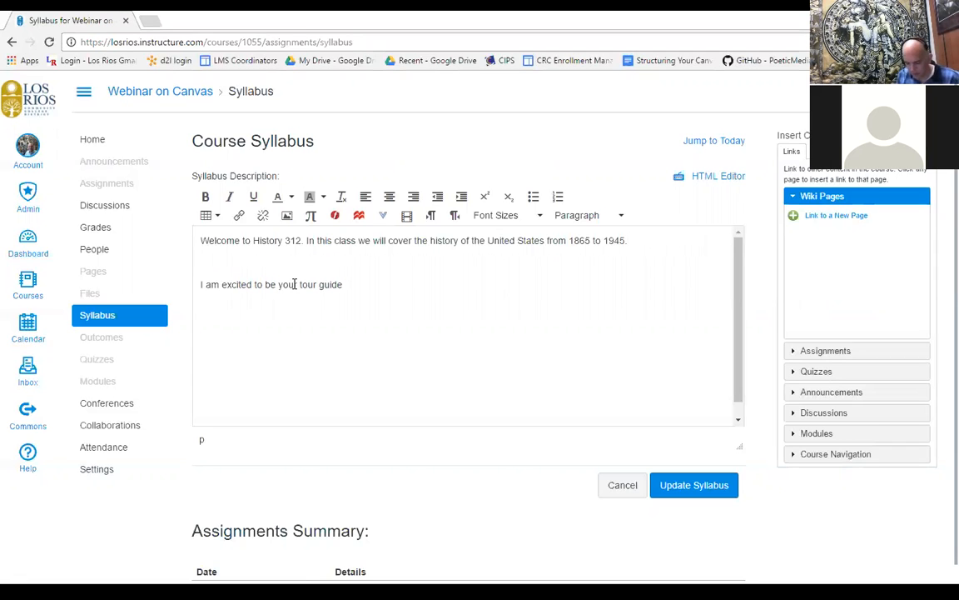
text(We will)
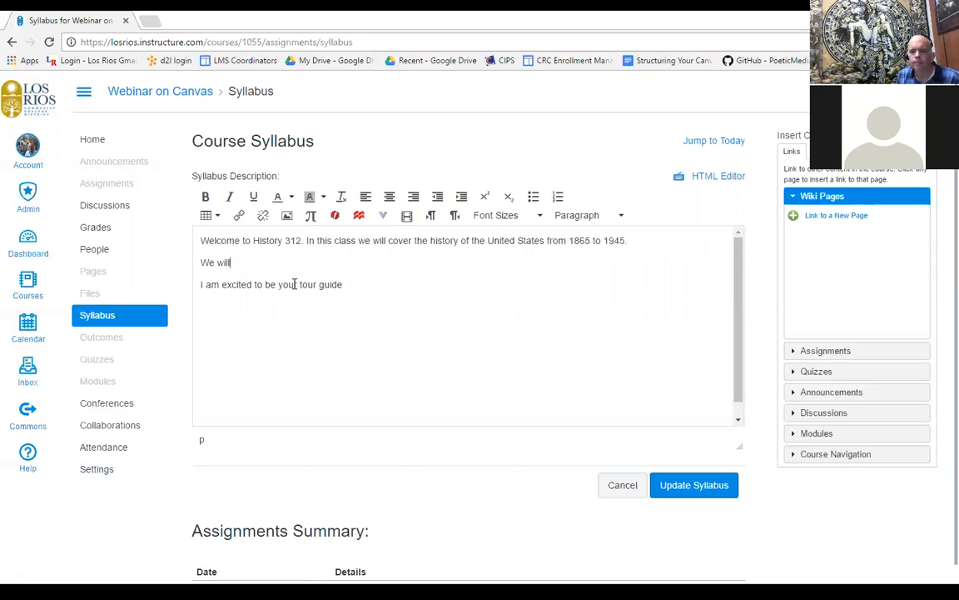
text( learn the skills of histor)
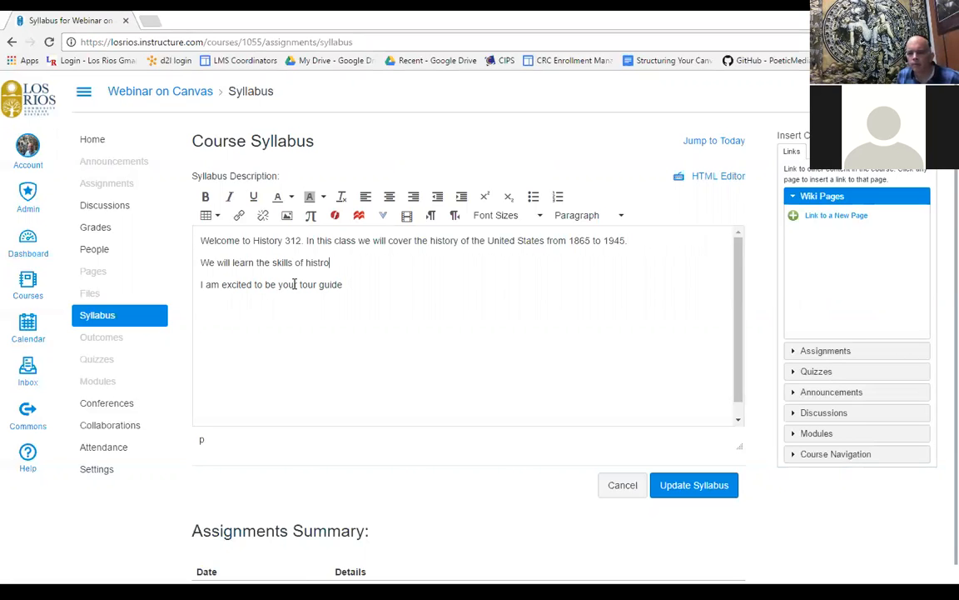
text(ians, including:)
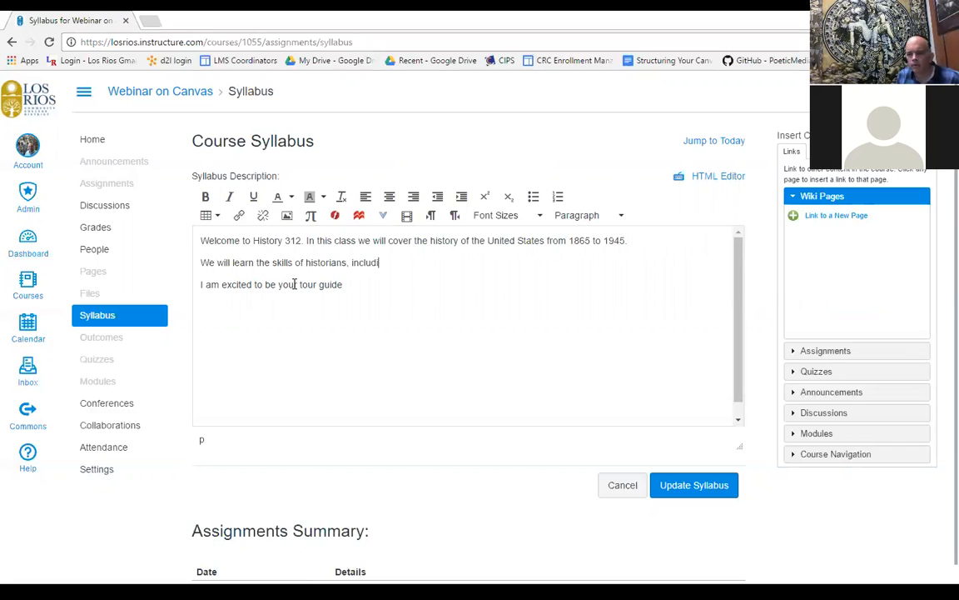
Add a bulleted list below the historians' skills line with the items Memorize, Analyze and Synthesize
key(Return)
click(533, 197)
text(MEmo)
key(BackSpace)
key(BackSpace)
key(BackSpace)
text(emorize)
key(Return)
text(Analyzed)
key(BackSpace)
key(BackSpace)
key(BackSpace)
text(ze)
key(Return)
text(Synthesize)
Complete the tour guide sentence with "as we journey together into the foreign country that is the past."
key(Down)
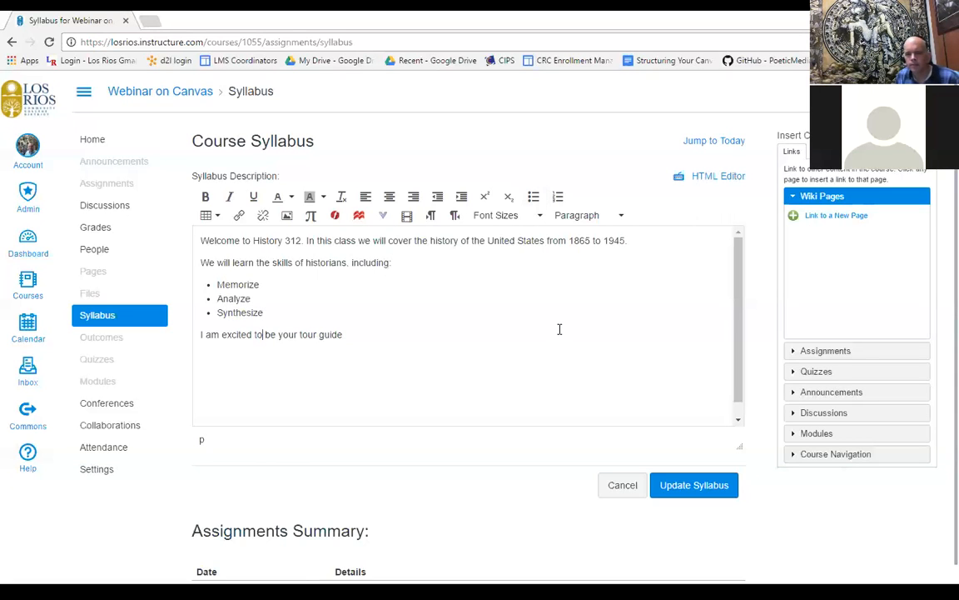
text(s we)
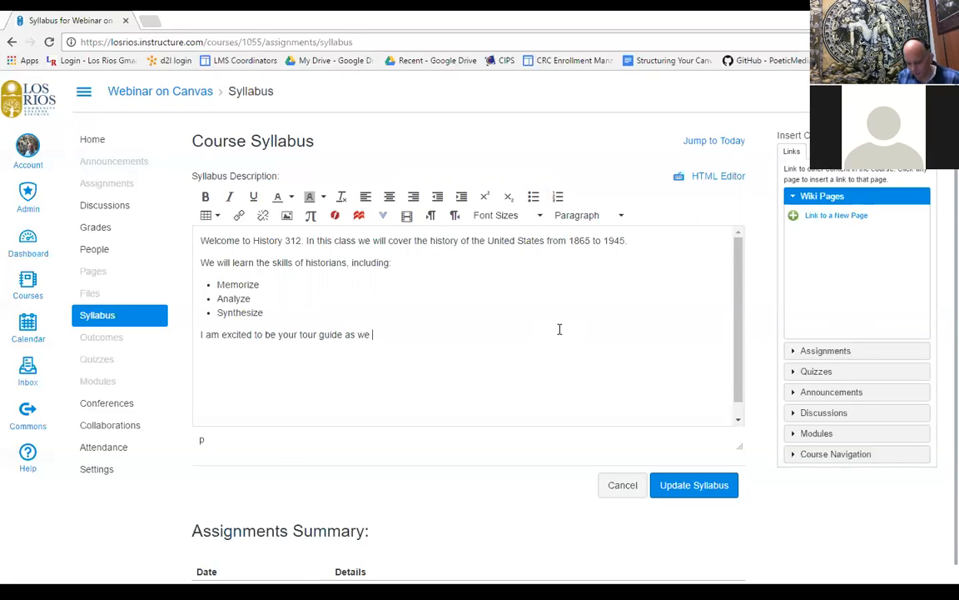
text( jo)
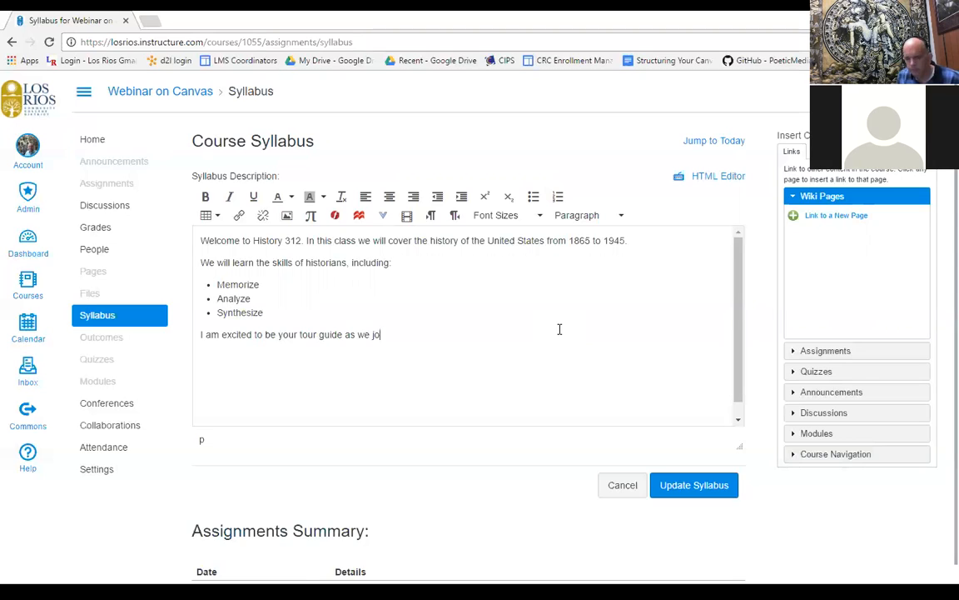
text(urney to)
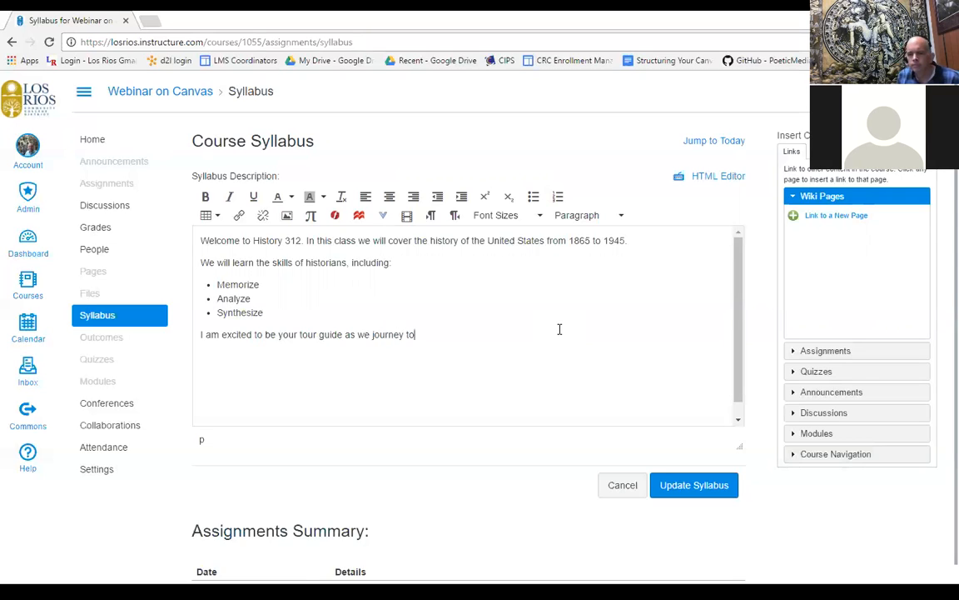
text(gether into the foreign)
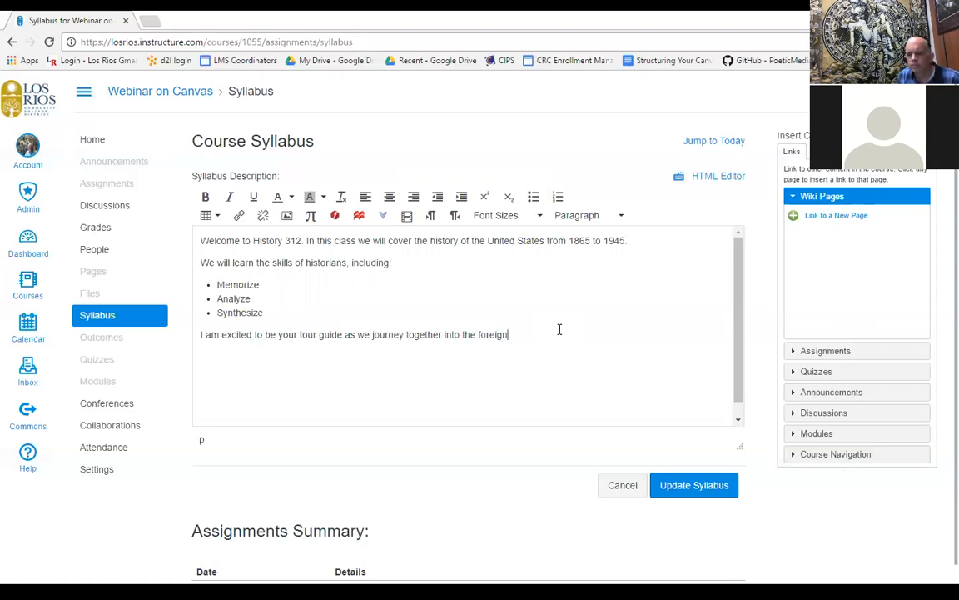
text( country that is the past.)
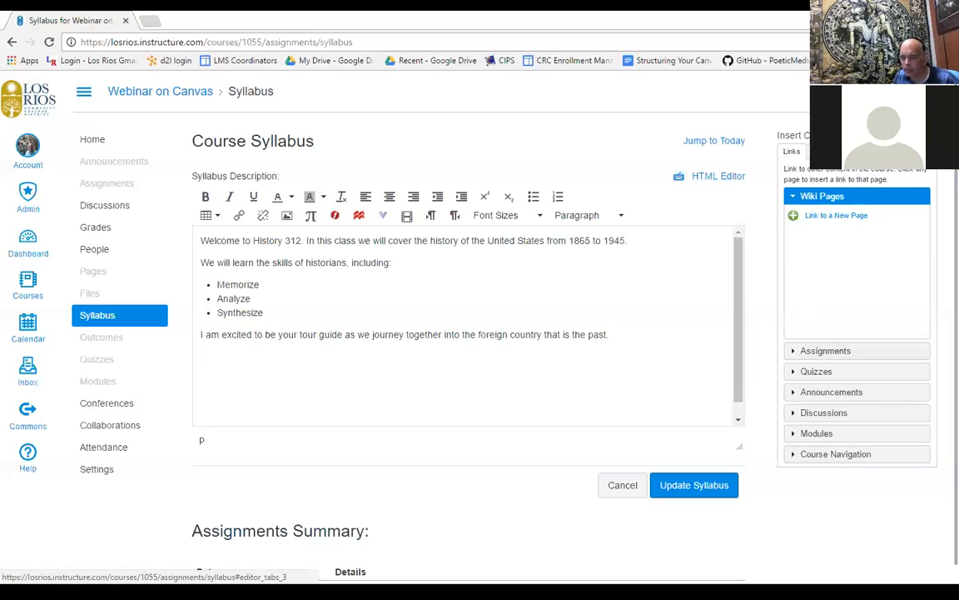
Expand the course files folder in the insertable files list and start choosing a new file to upload there
click(824, 151)
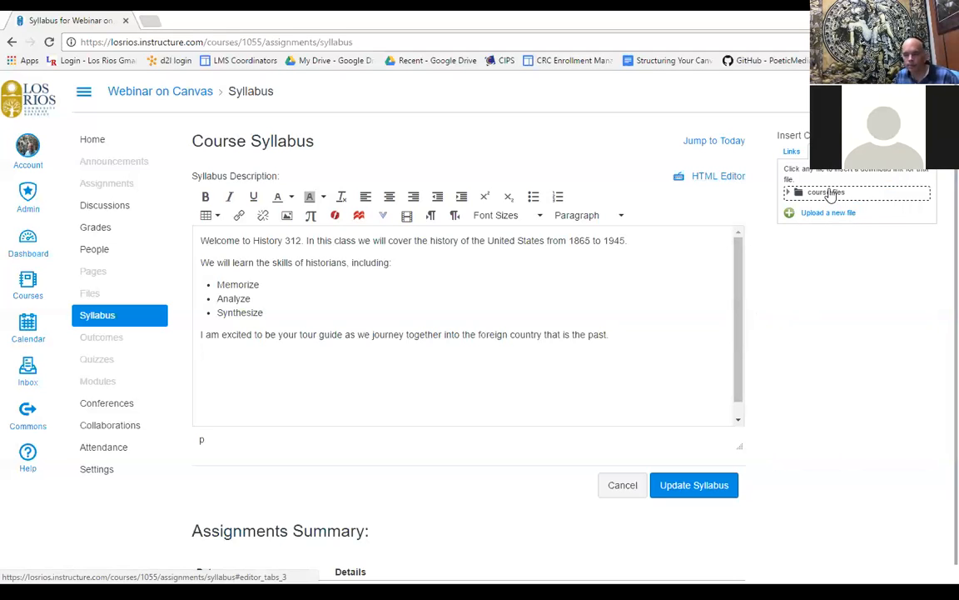
click(788, 192)
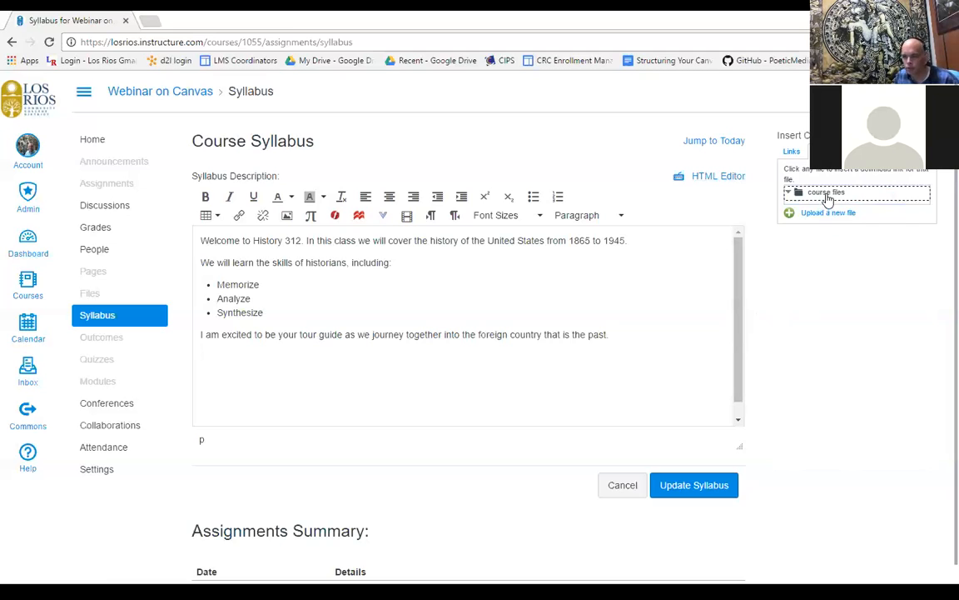
click(828, 215)
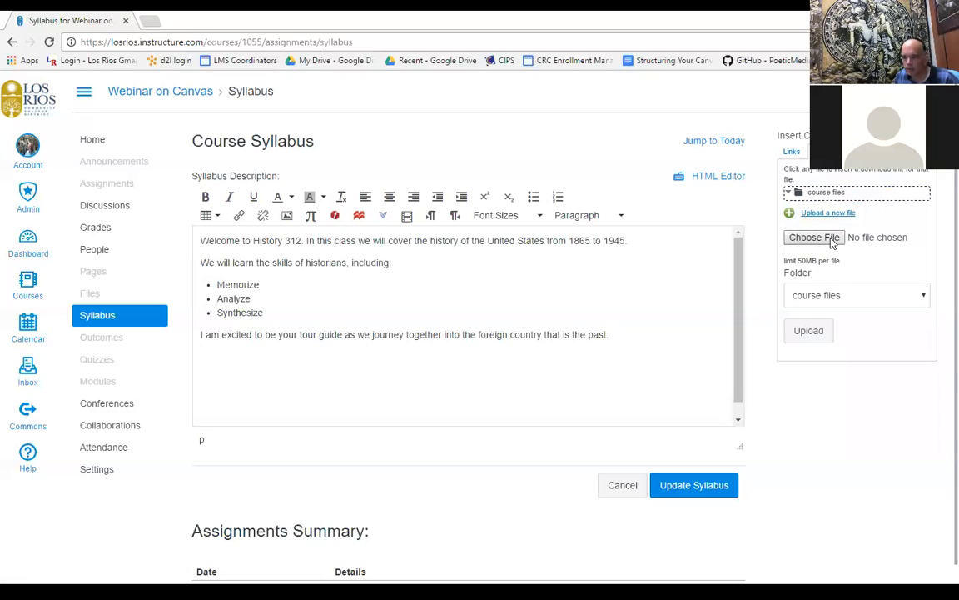
click(821, 238)
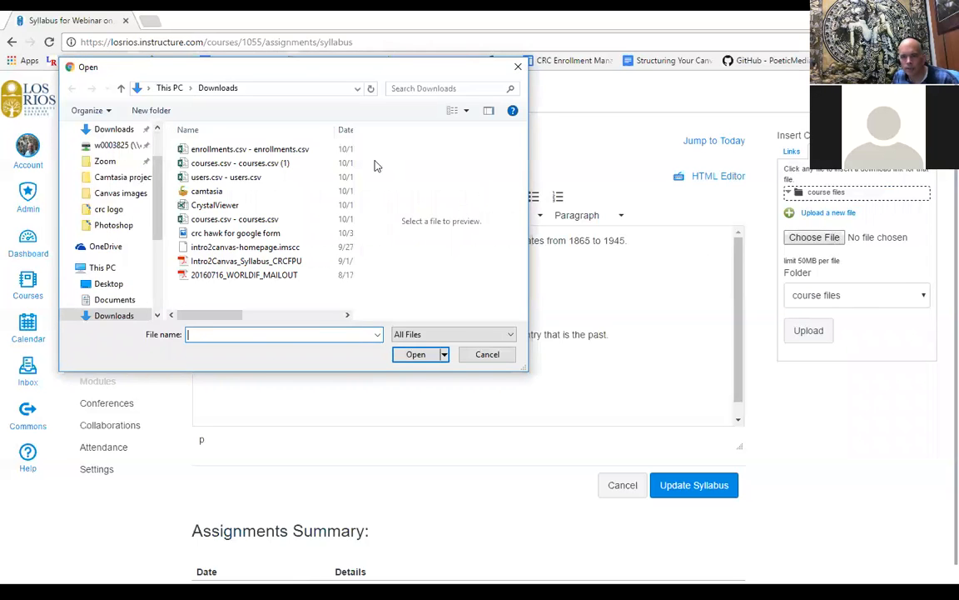
Open the U: network drive in the file chooser
click(158, 297)
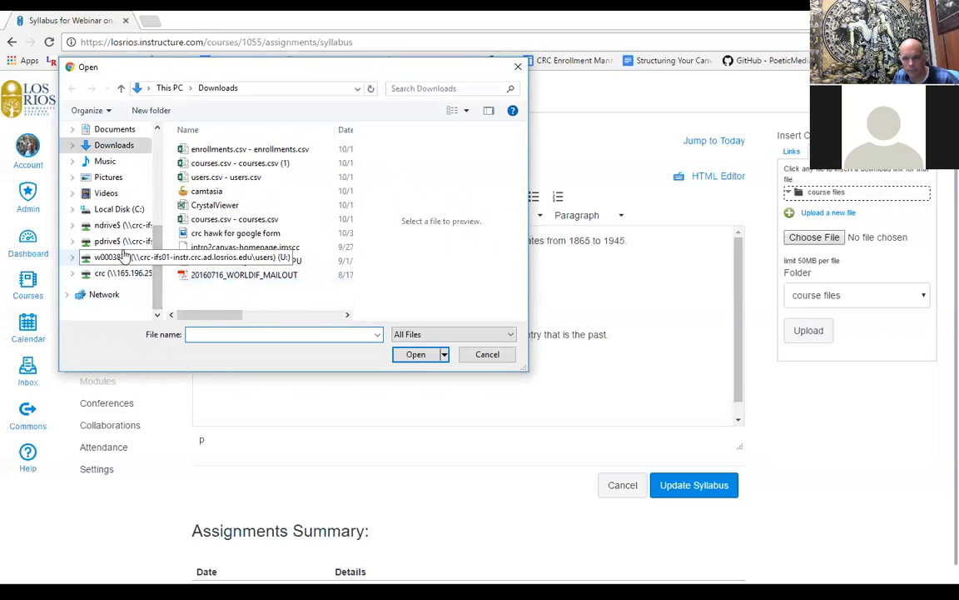
scroll(144, 252, up, 4)
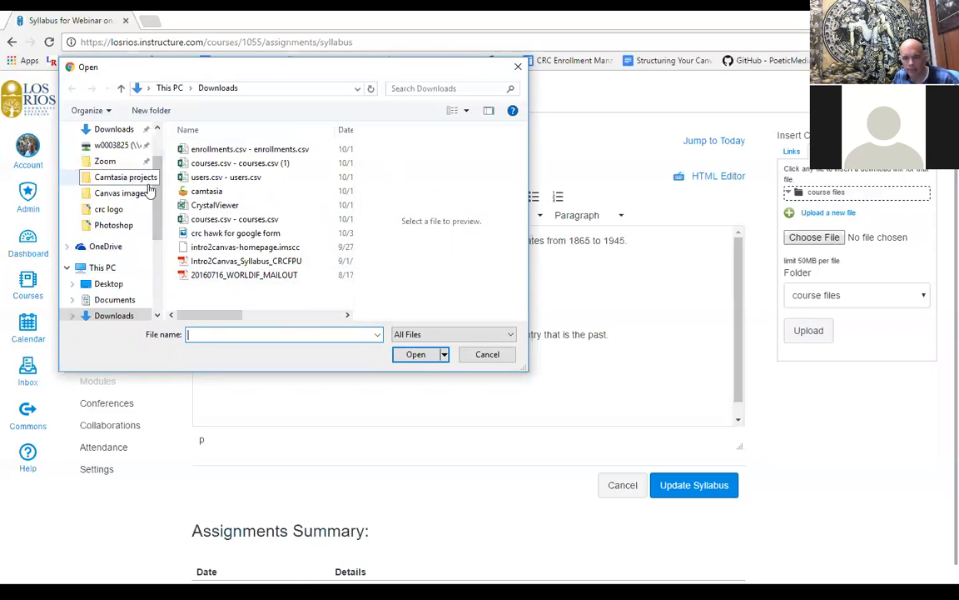
scroll(149, 196, down, 1)
scroll(158, 166, up, 3)
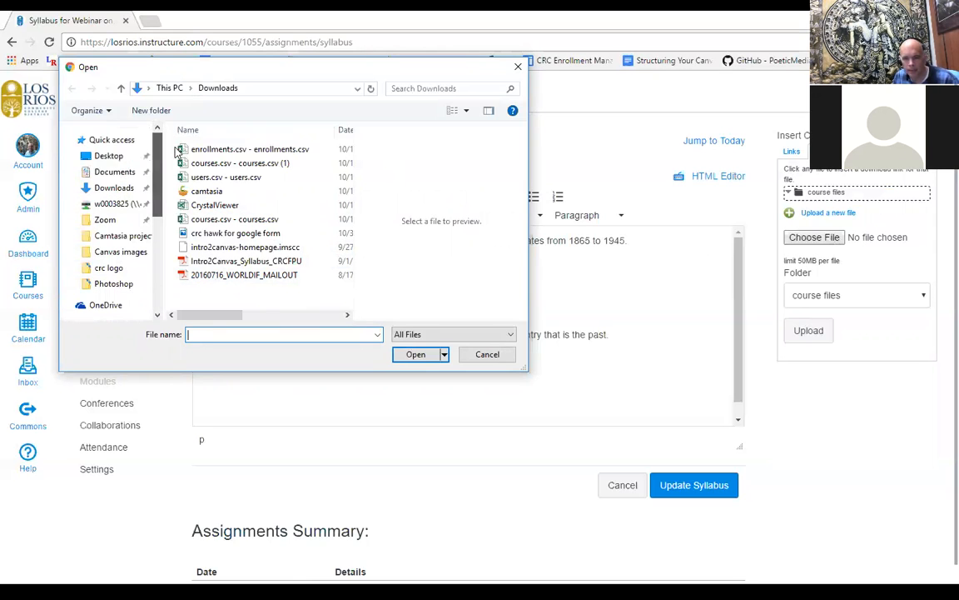
scroll(122, 192, down, 2)
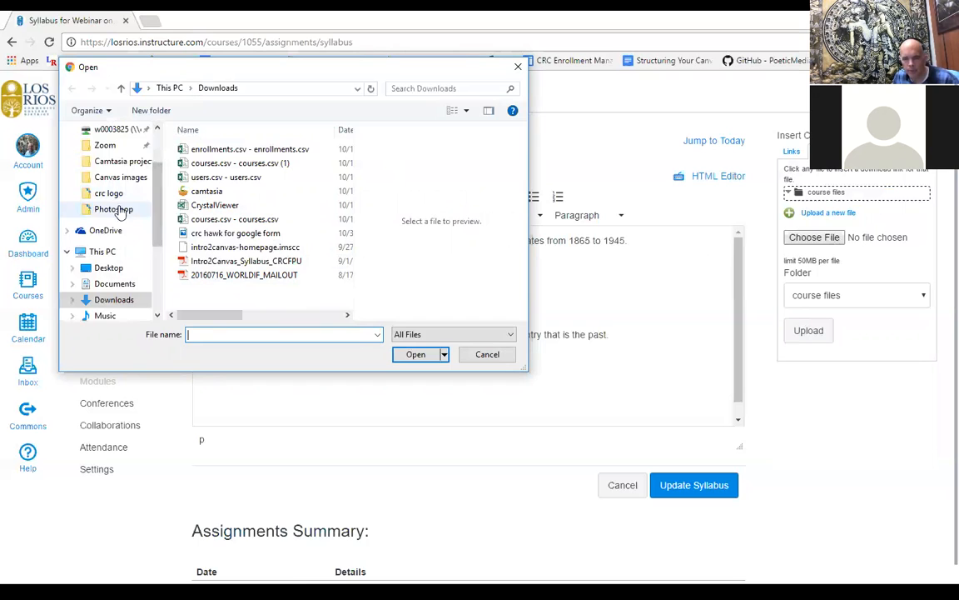
scroll(101, 298, down, 2)
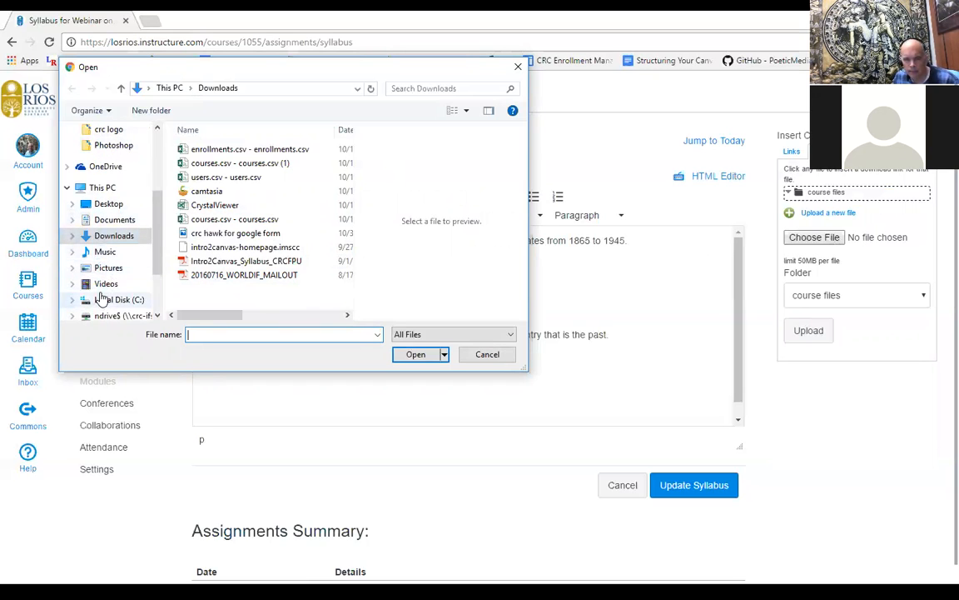
scroll(108, 287, down, 3)
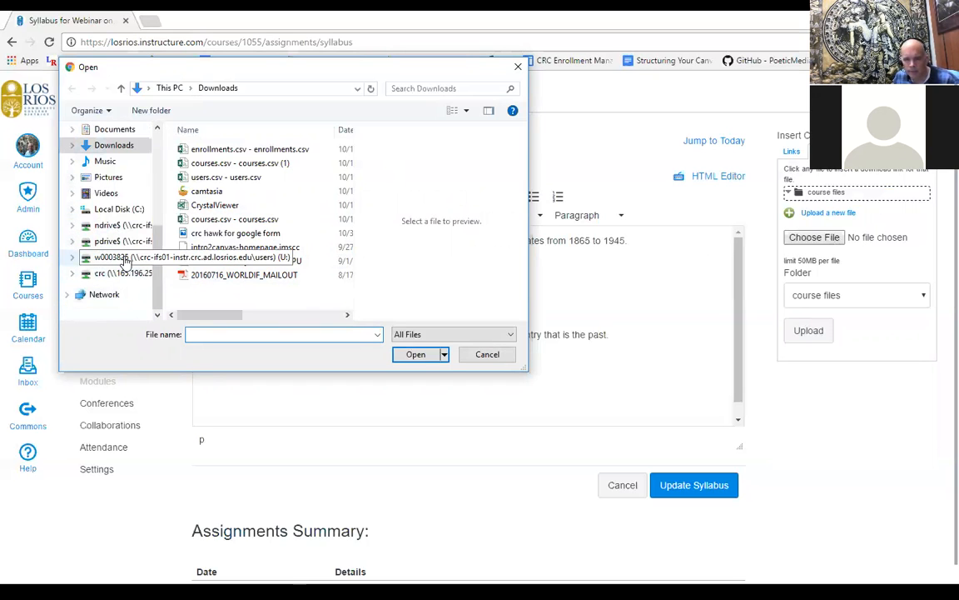
click(125, 261)
Open the 2015-1 hist312 folder inside the drive's Personal folder
scroll(248, 251, down, 6)
scroll(248, 251, up, 2)
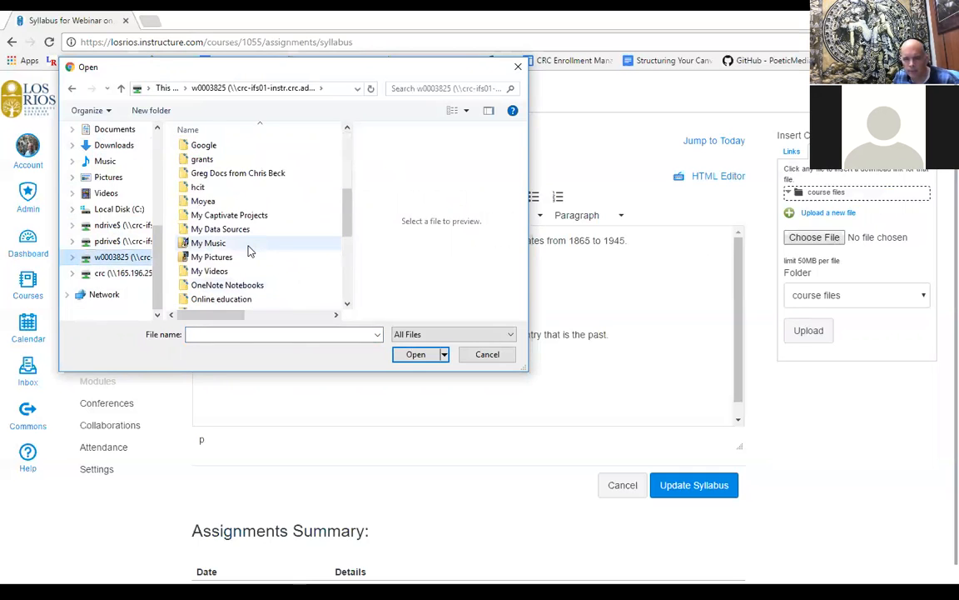
scroll(248, 251, down, 4)
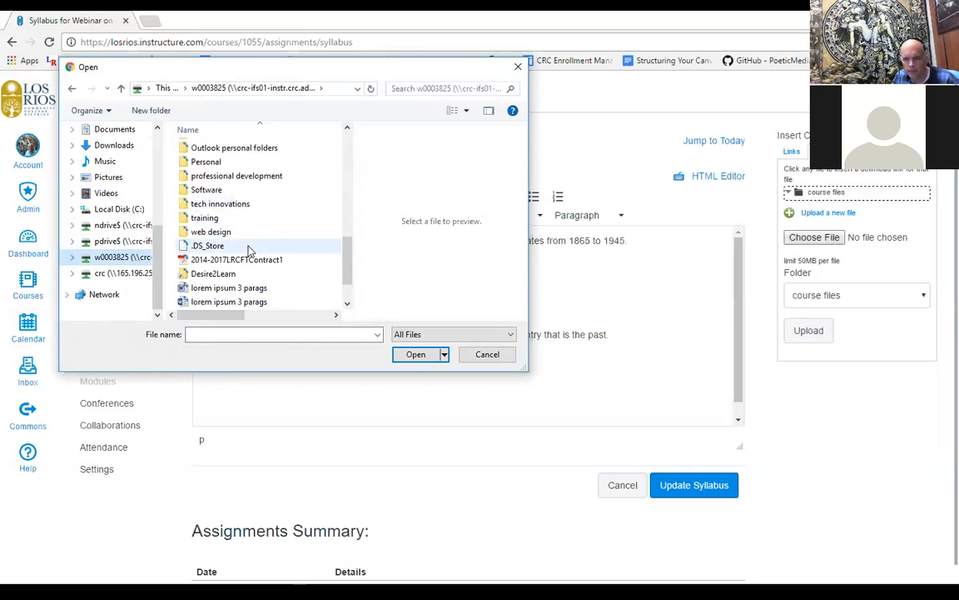
scroll(247, 251, up, 1)
double_click(212, 204)
scroll(239, 221, down, 3)
double_click(218, 184)
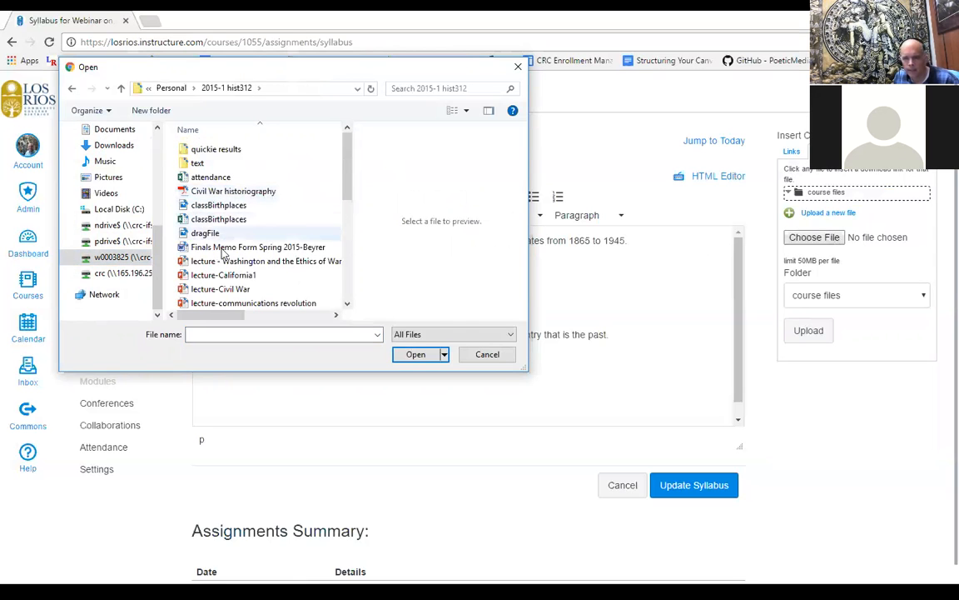
Choose the HIST312 Spring 2015 syllabus PDF for upload, and reopen and cancel the file selection
scroll(233, 254, down, 6)
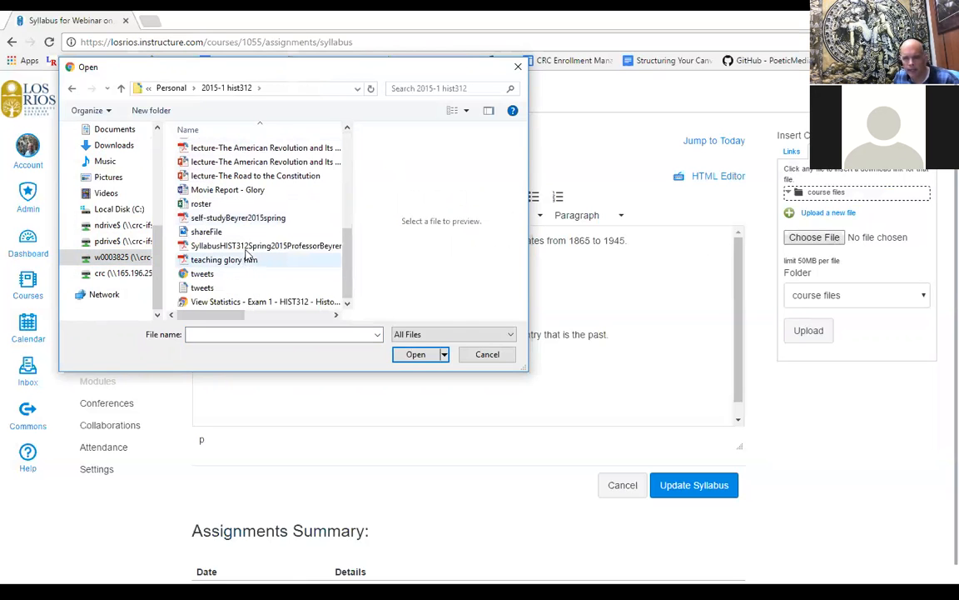
click(250, 246)
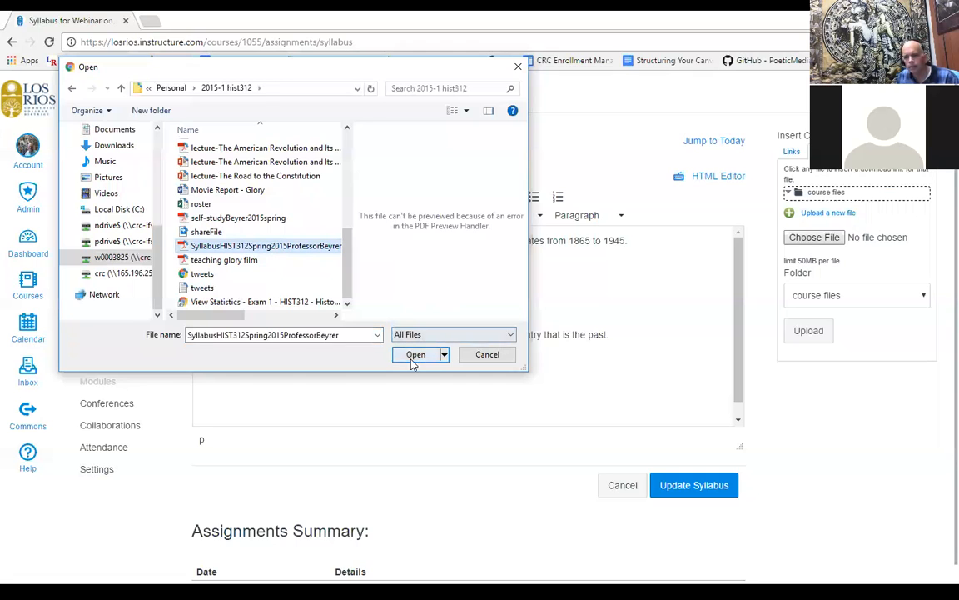
click(415, 354)
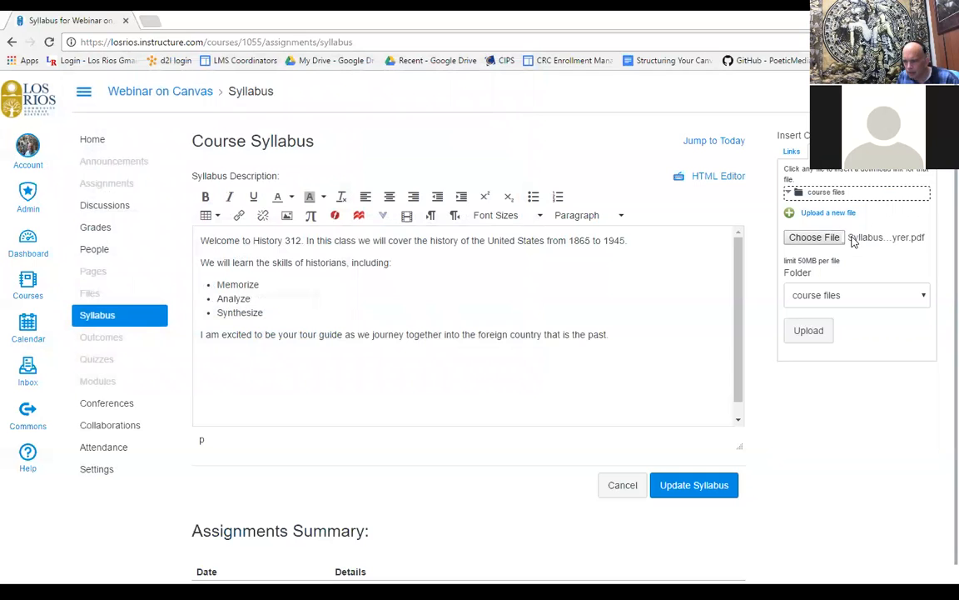
click(812, 237)
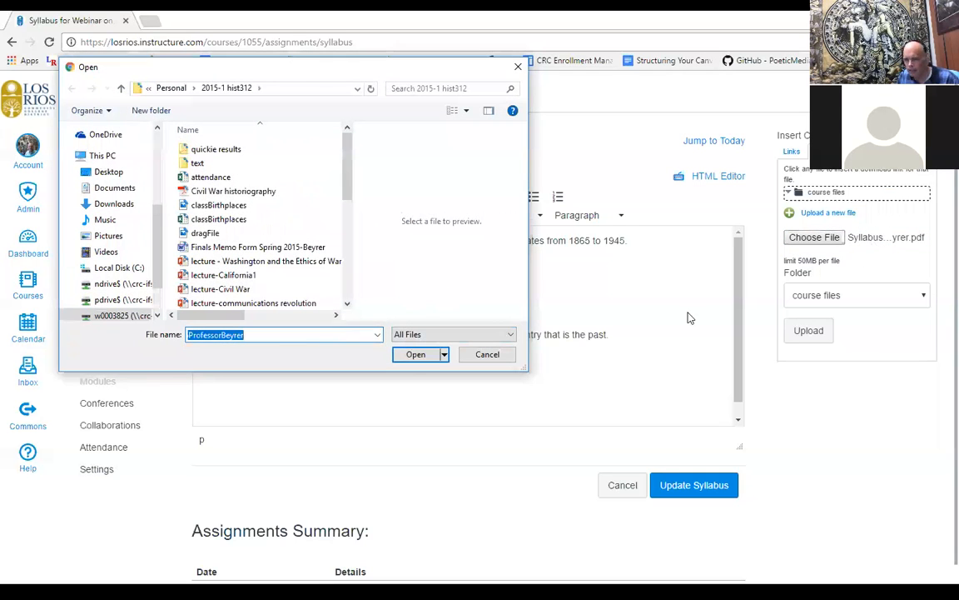
click(501, 355)
Choose the HIST312 Spring 2015 syllabus PDF from the 2015-1 hist312 folder as the file to upload
click(803, 239)
scroll(317, 281, down, 5)
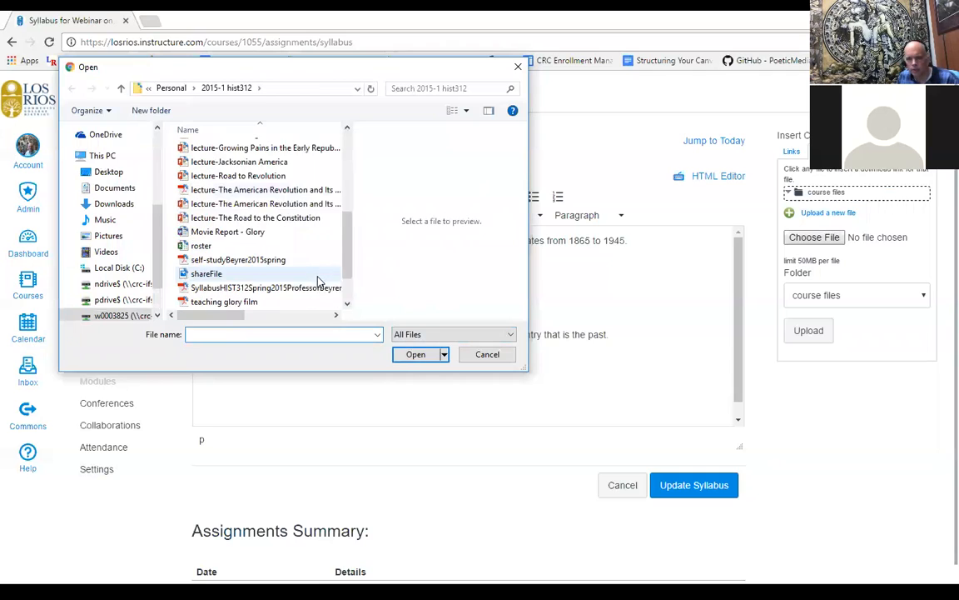
scroll(317, 282, down, 1)
click(265, 246)
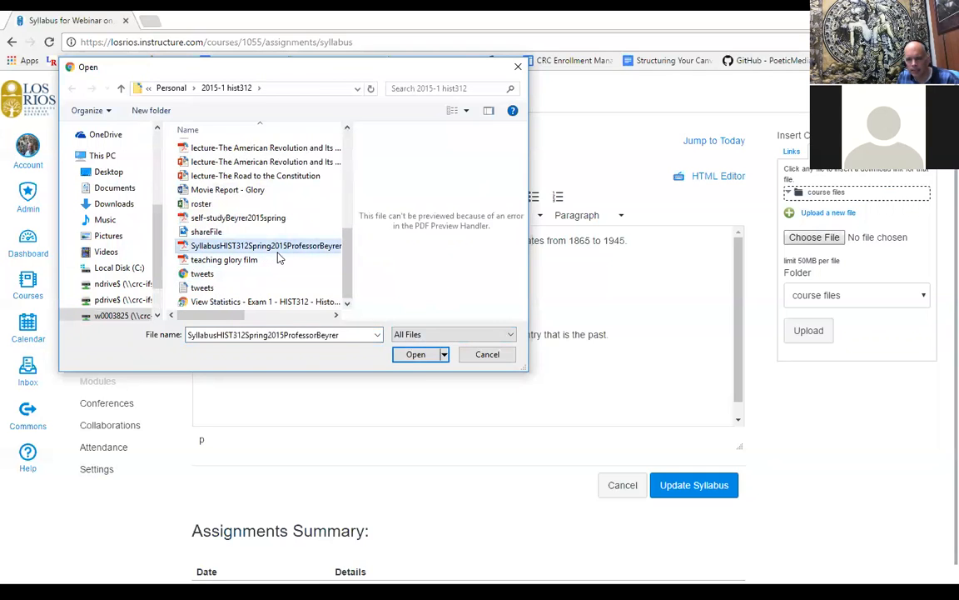
click(403, 355)
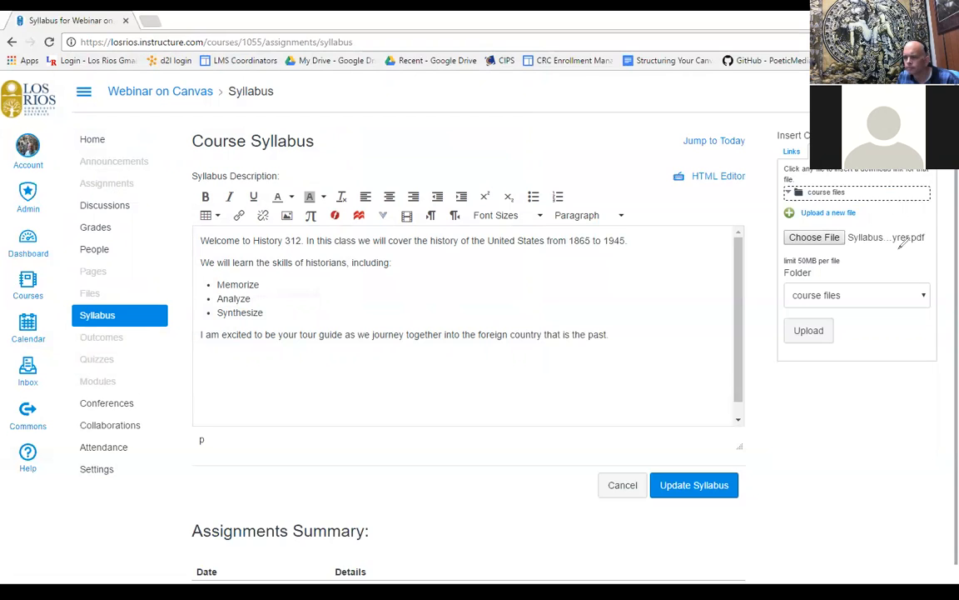
mouse_move(868, 221)
mouse_down()
mouse_move(847, 241)
mouse_move(944, 237)
mouse_move(868, 216)
mouse_up()
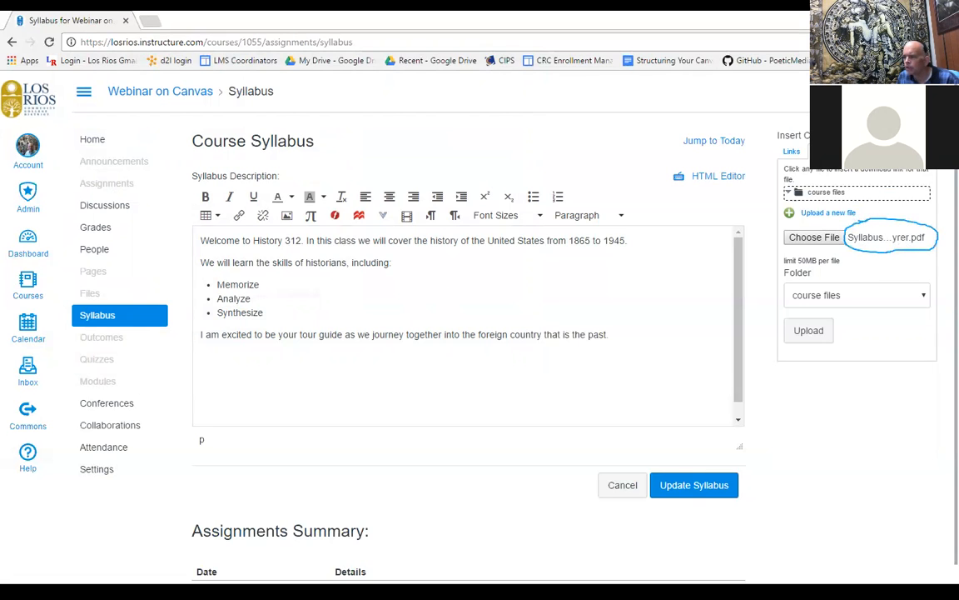
key(ctrl+z)
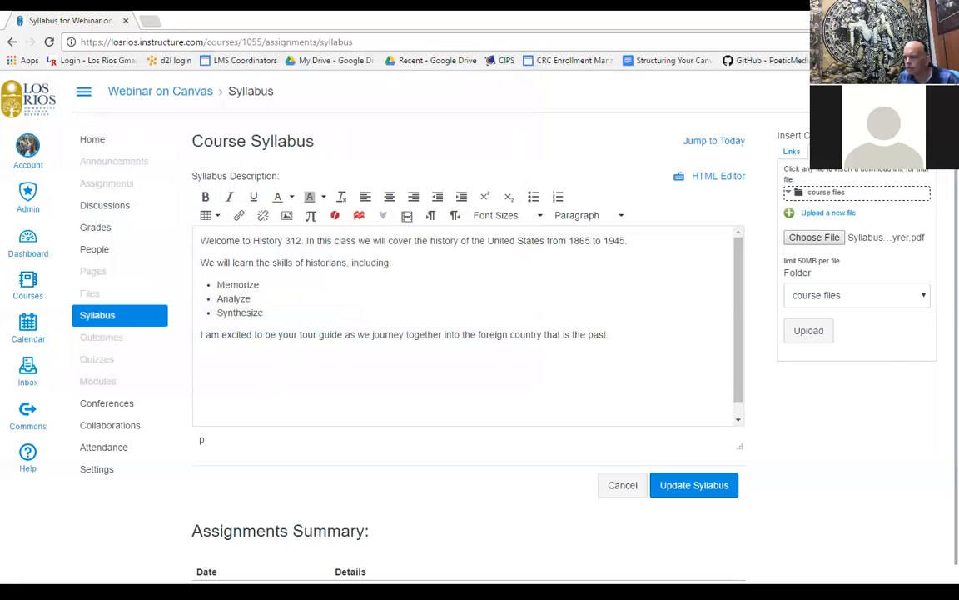
Upload the chosen syllabus PDF to the course files folder so it is linked in the description
click(812, 330)
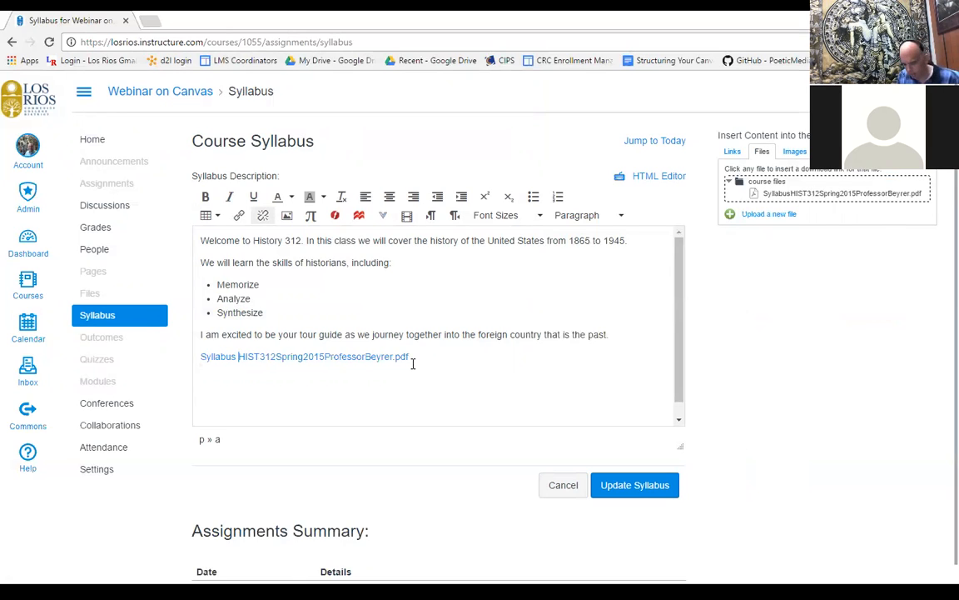
Change the PDF link's text to "Syllabus for History 312" and save the syllabus page
text(for )
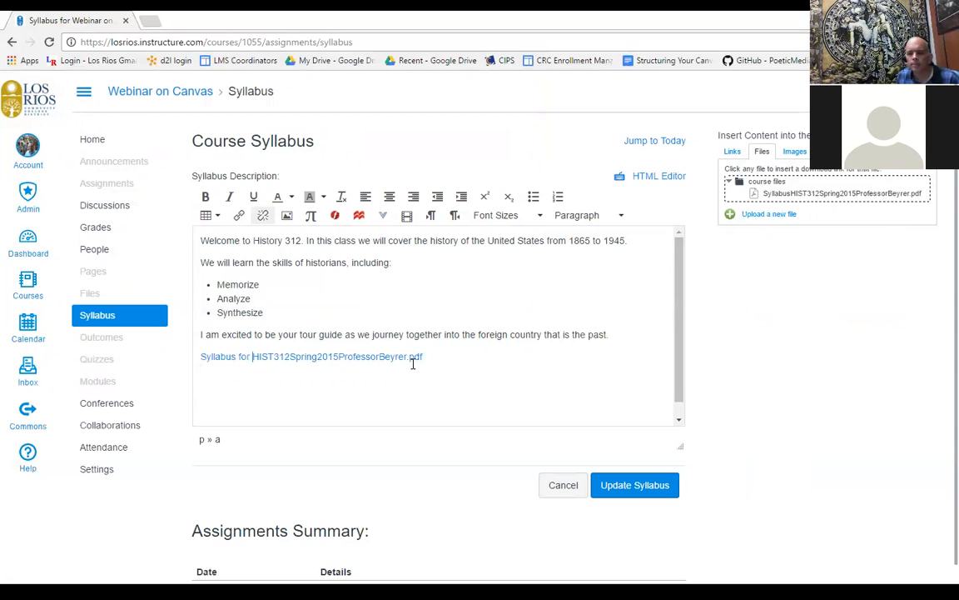
text(History 312)
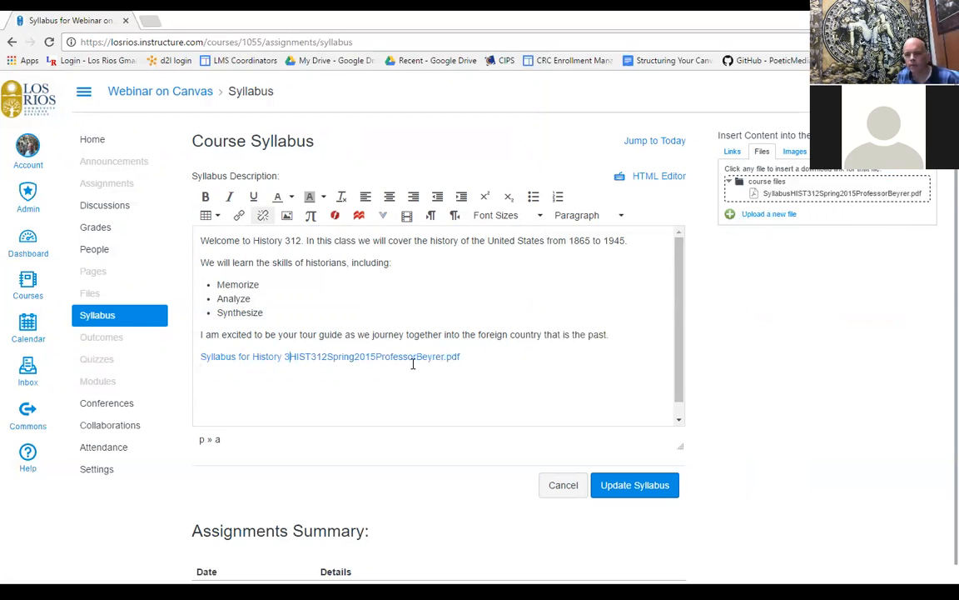
key(shift+End)
key(Delete)
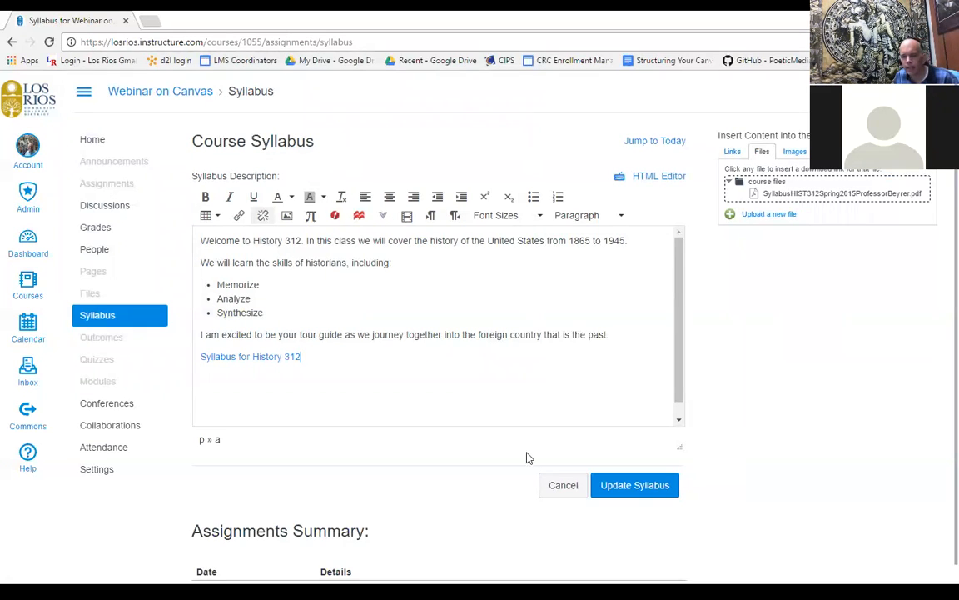
click(633, 489)
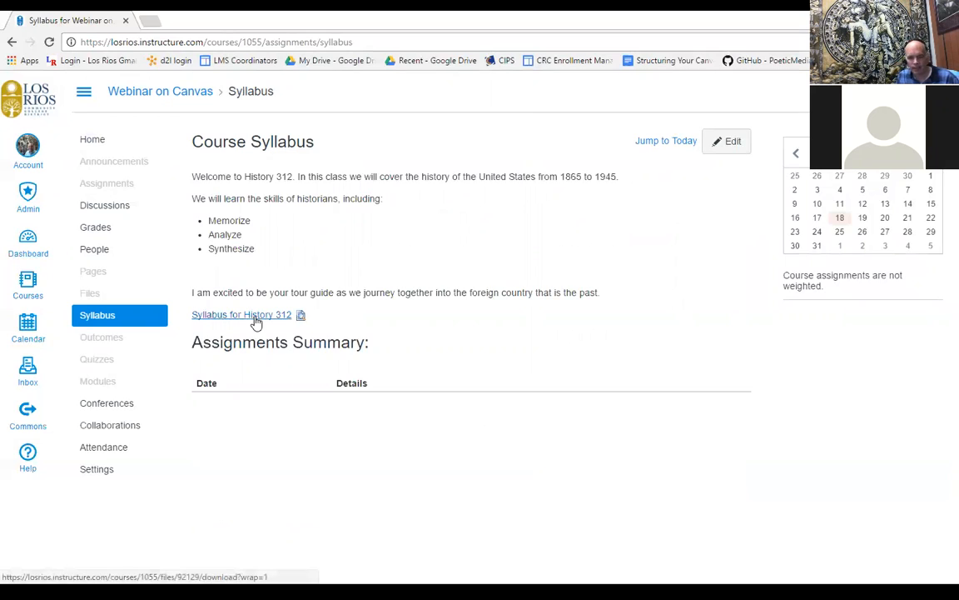
Preview the Syllabus for History 312 file inline and read down to its Requirements section
click(302, 321)
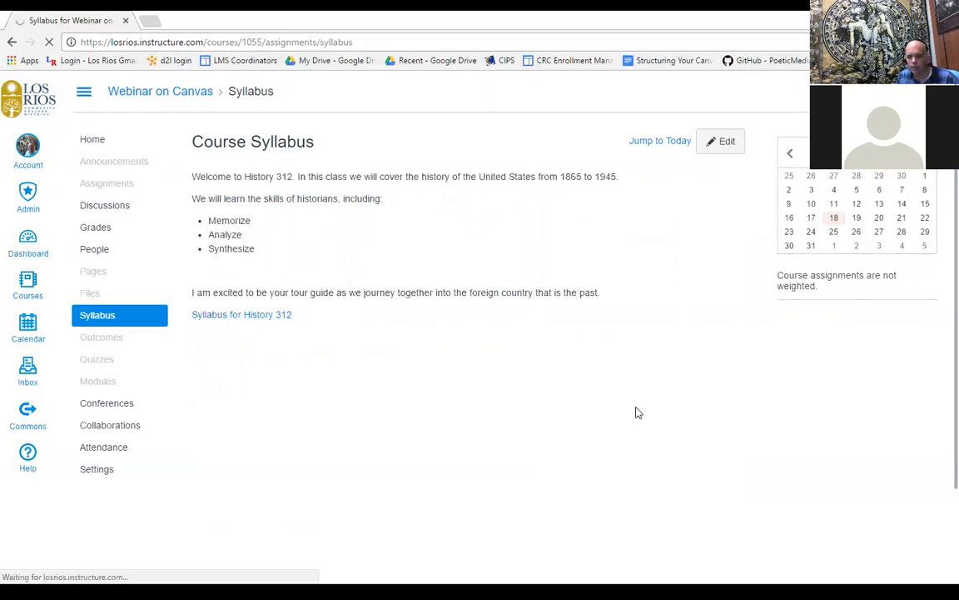
scroll(785, 453, down, 3)
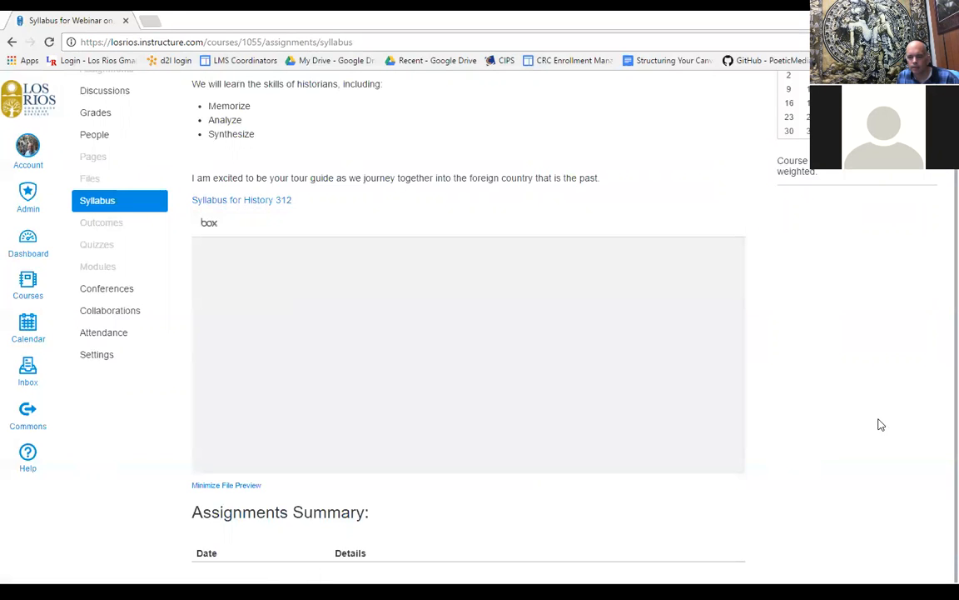
scroll(699, 404, down, 6)
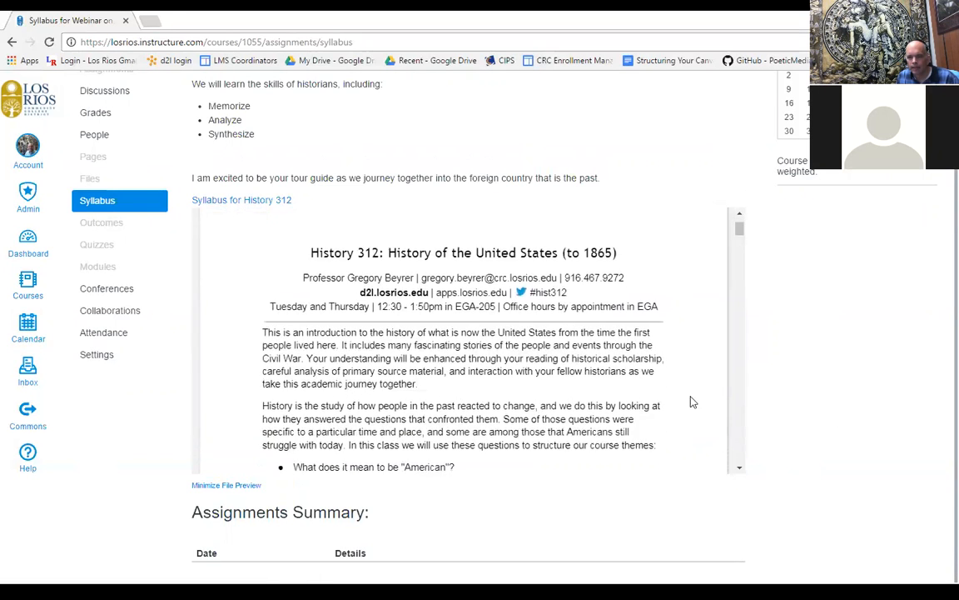
scroll(690, 402, down, 5)
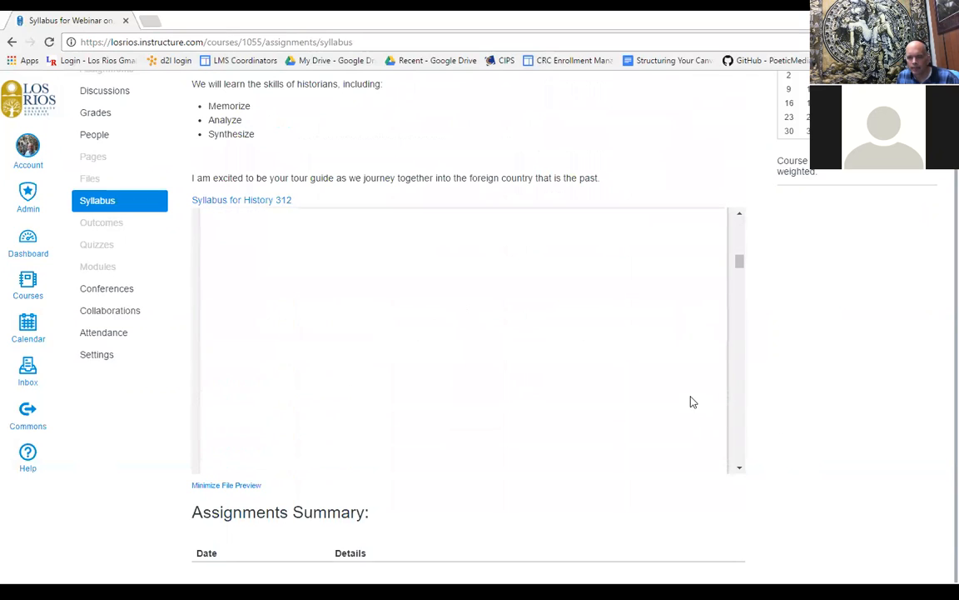
scroll(691, 401, down, 5)
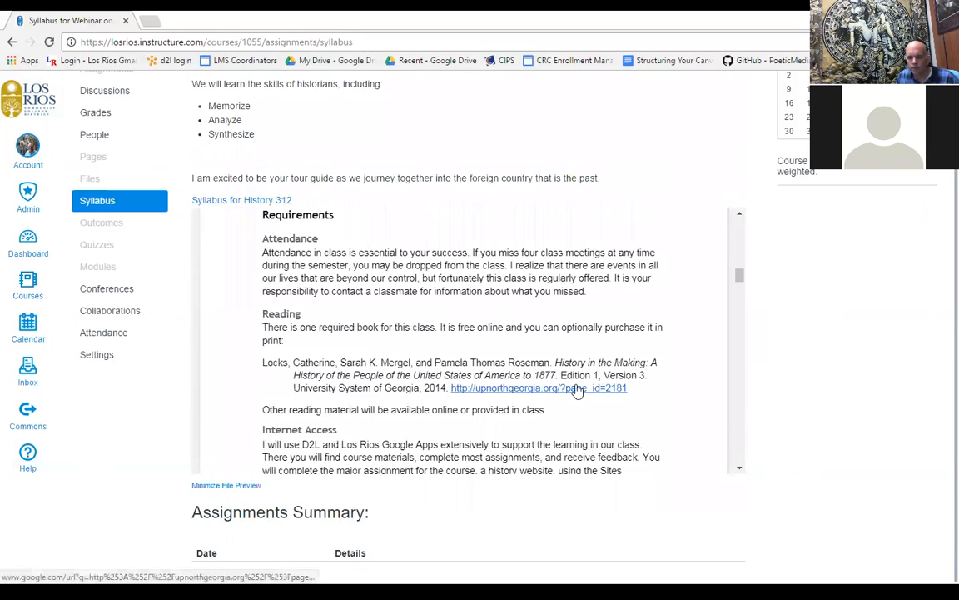
Test the required book's web link in the preview, close its page, and read on to Assignments and Grade
click(577, 388)
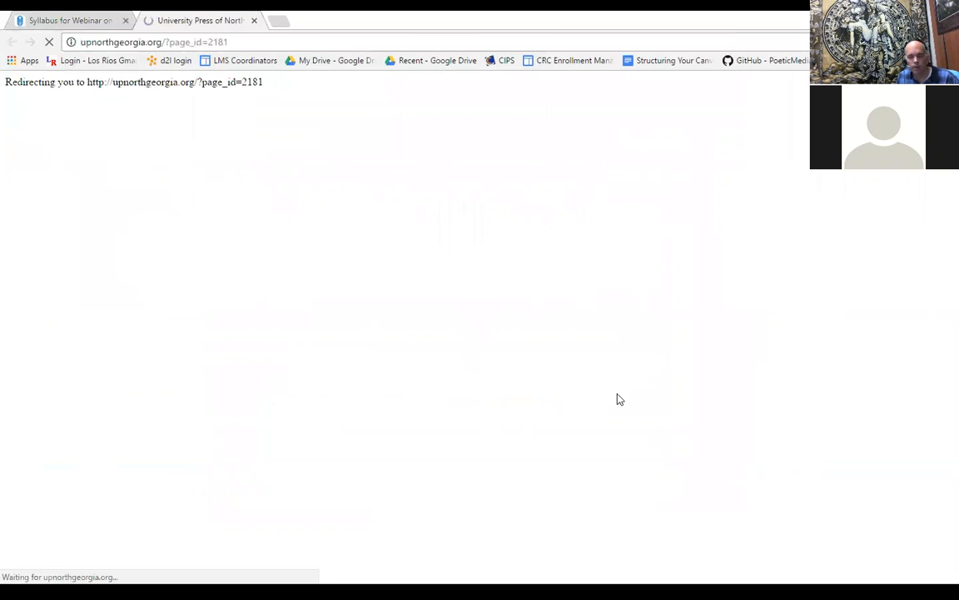
click(254, 21)
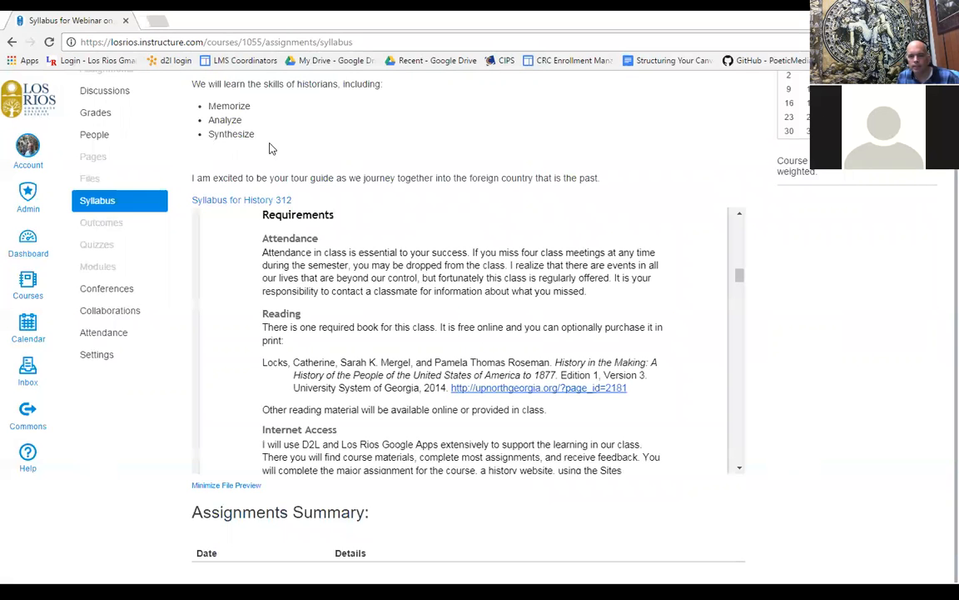
scroll(582, 346, down, 2)
scroll(573, 350, down, 8)
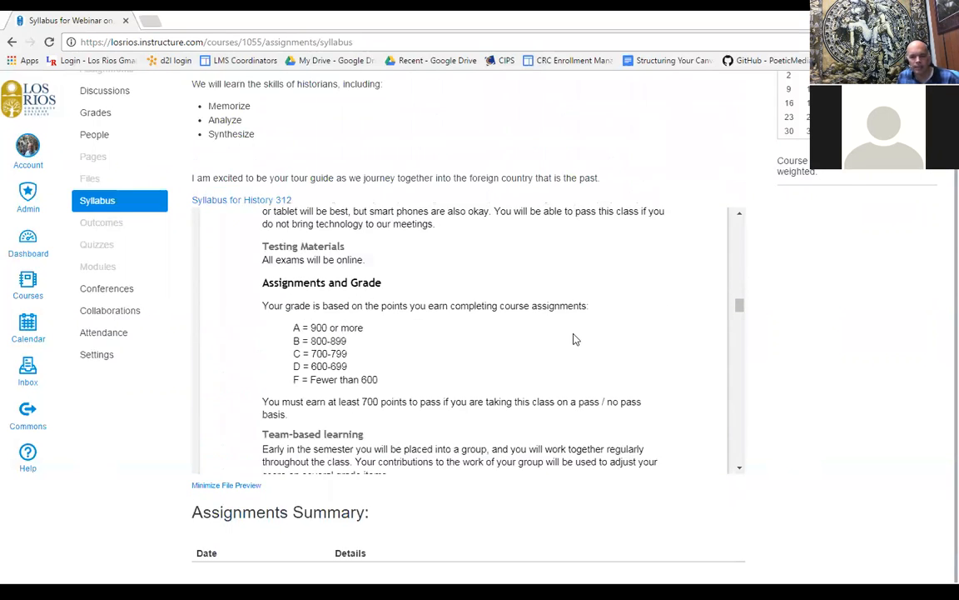
Read on to the Participation section in the syllabus file preview, then minimize the preview
scroll(499, 378, down, 2)
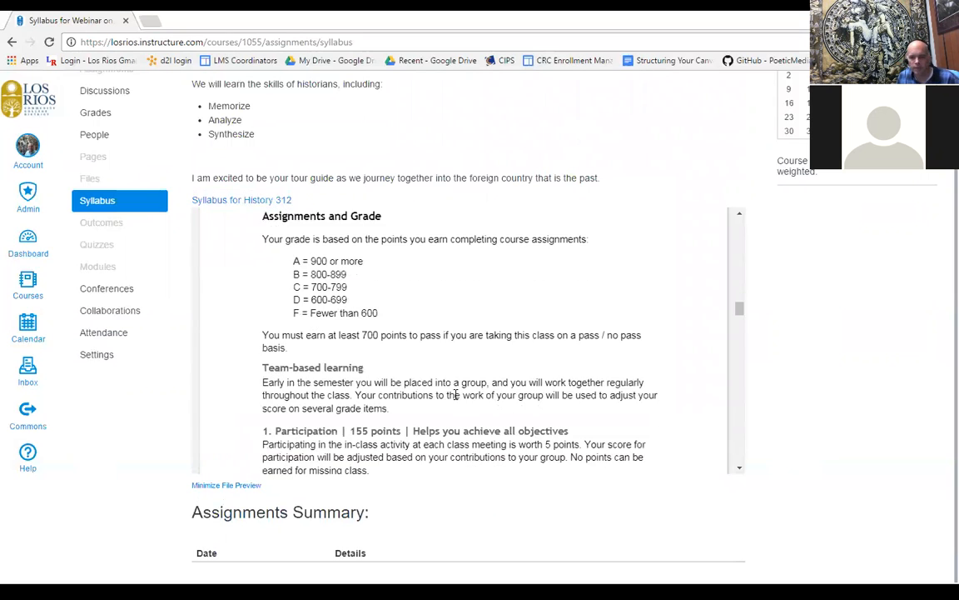
click(241, 488)
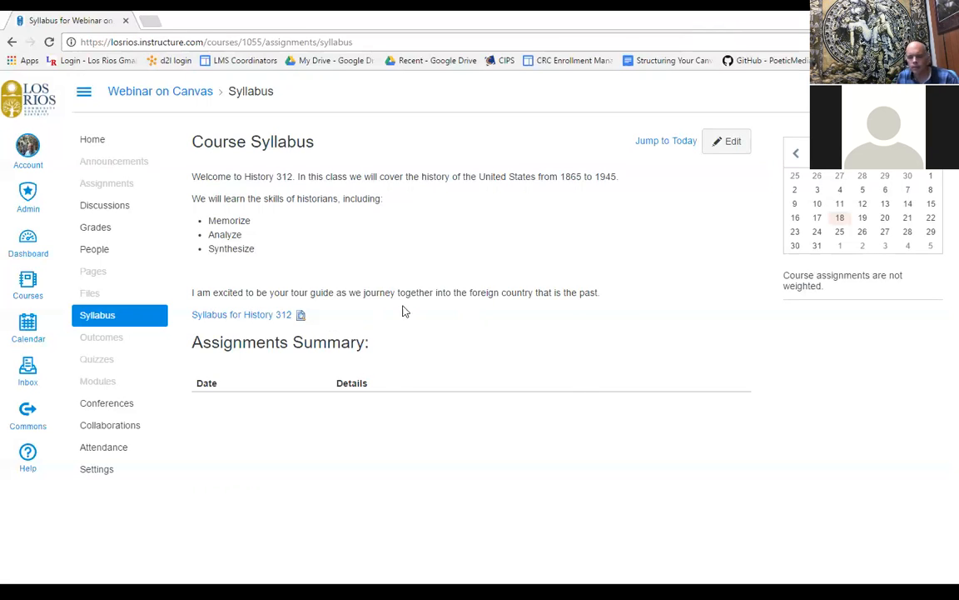
Replace the welcome text in the syllabus description with the copied full syllabus text, keeping the PDF link below it
click(731, 144)
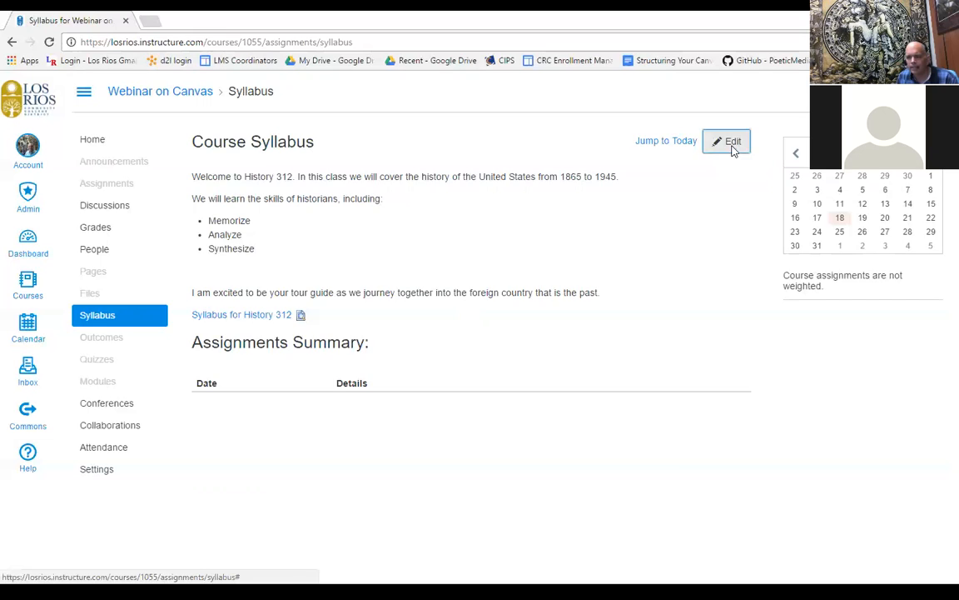
click(287, 340)
key(Down)
key(shift+End)
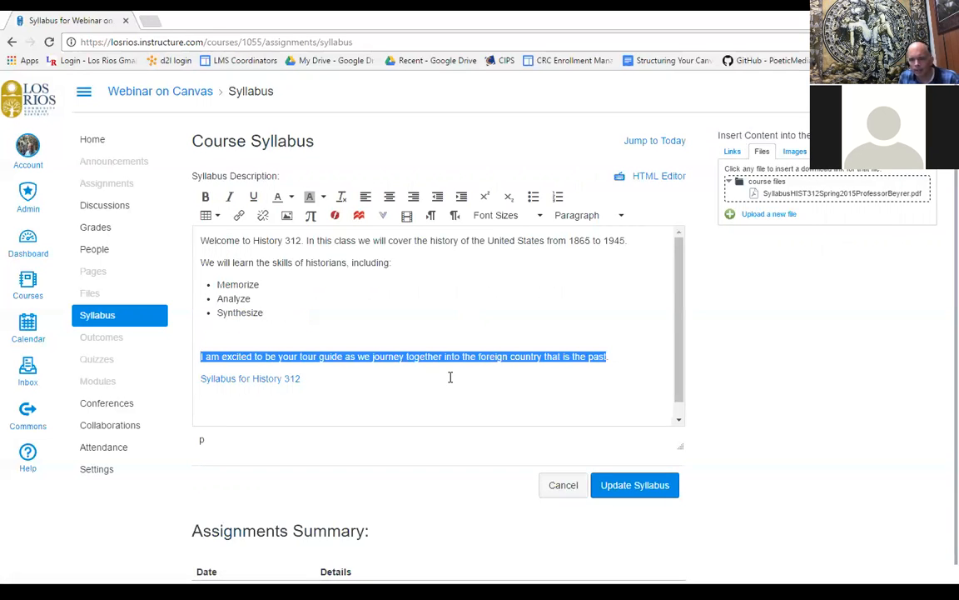
key(BackSpace)
key(shift+Up)
key(shift+Up)
key(shift+Up)
key(shift+Up)
key(shift+Up)
key(shift+Up)
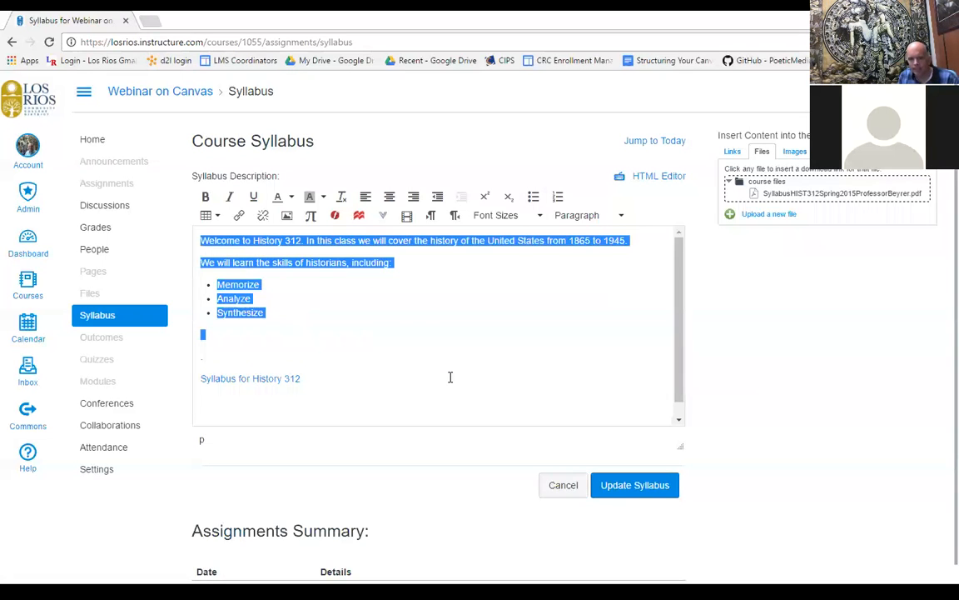
key(ctrl+v)
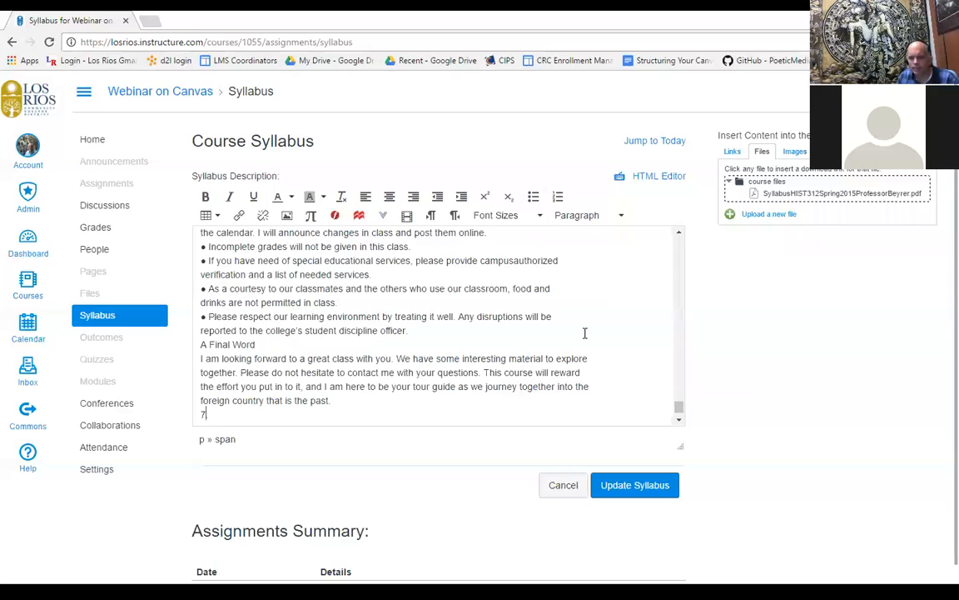
Check the pasted text's formatting from its heading down to the PDF link and save the syllabus page
drag(679, 406, 677, 223)
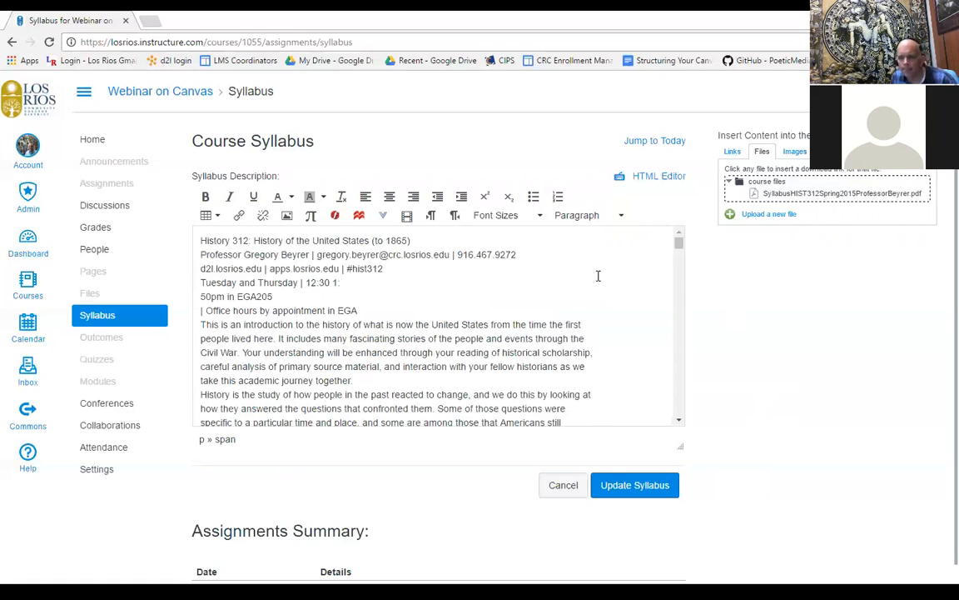
click(331, 243)
drag(335, 250, 335, 254)
click(428, 287)
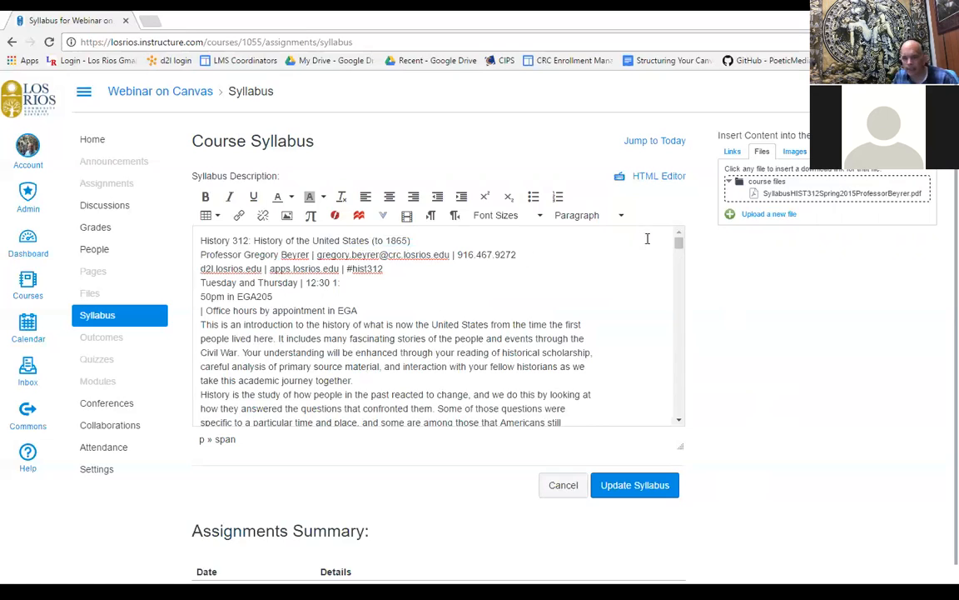
drag(678, 244, 687, 435)
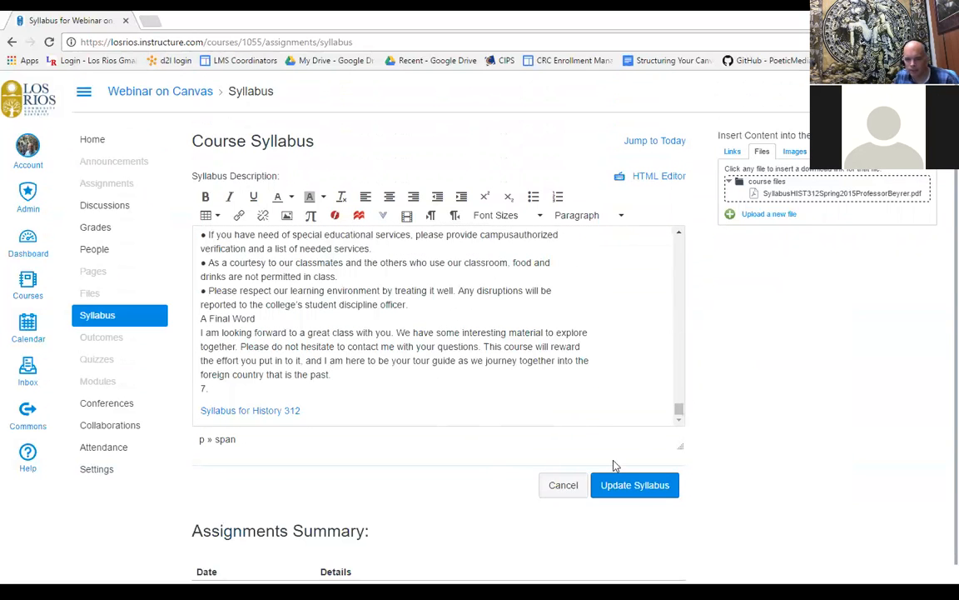
click(620, 490)
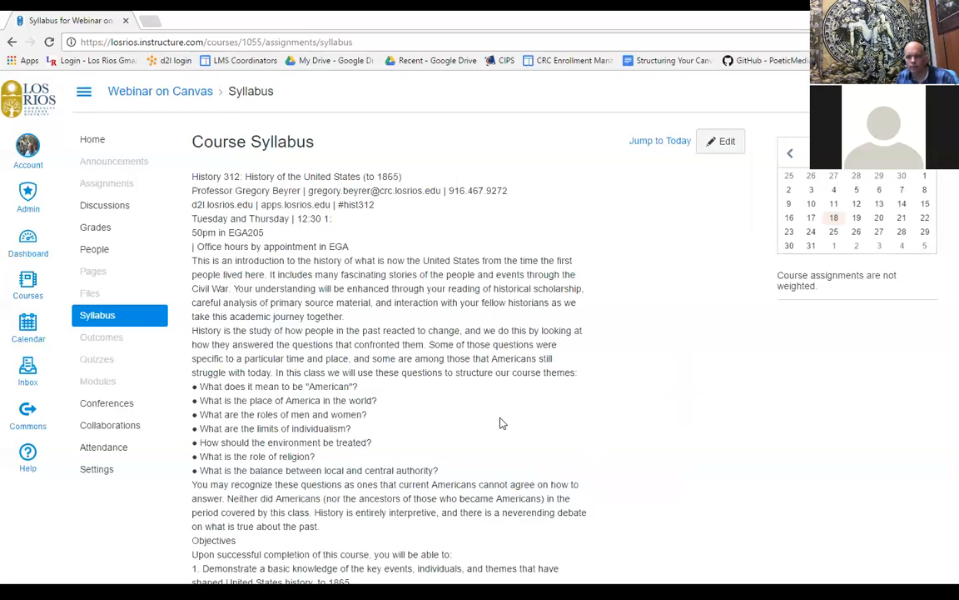
Read through the saved syllabus page down to the Syllabus for History 312 link and open its inline preview
scroll(500, 423, down, 20)
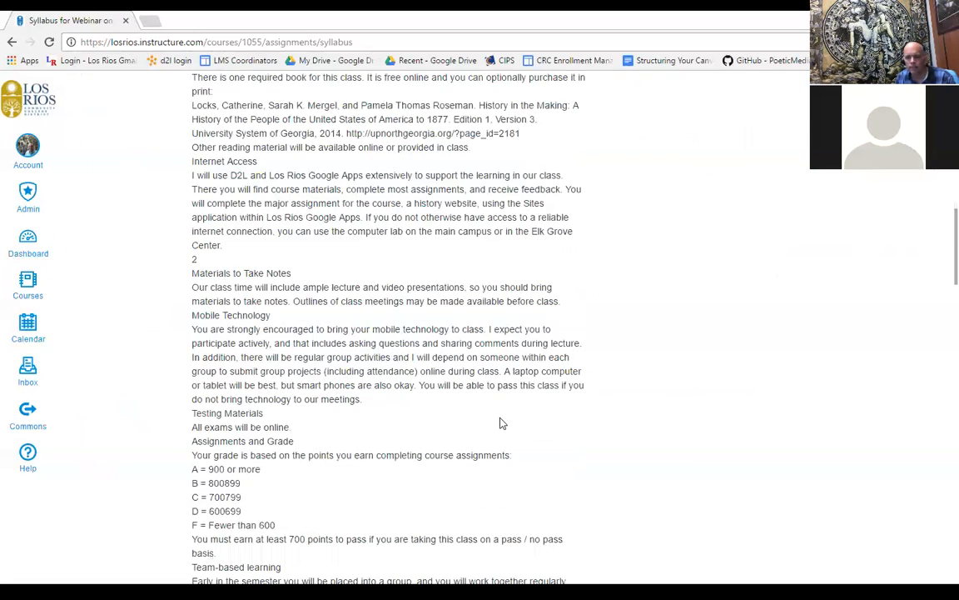
scroll(500, 423, down, 20)
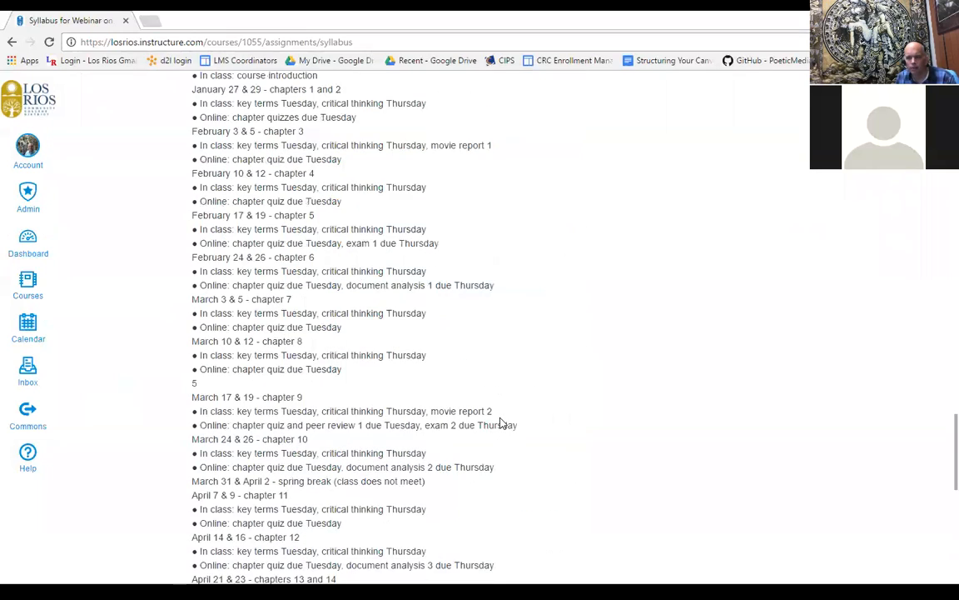
scroll(500, 423, down, 3)
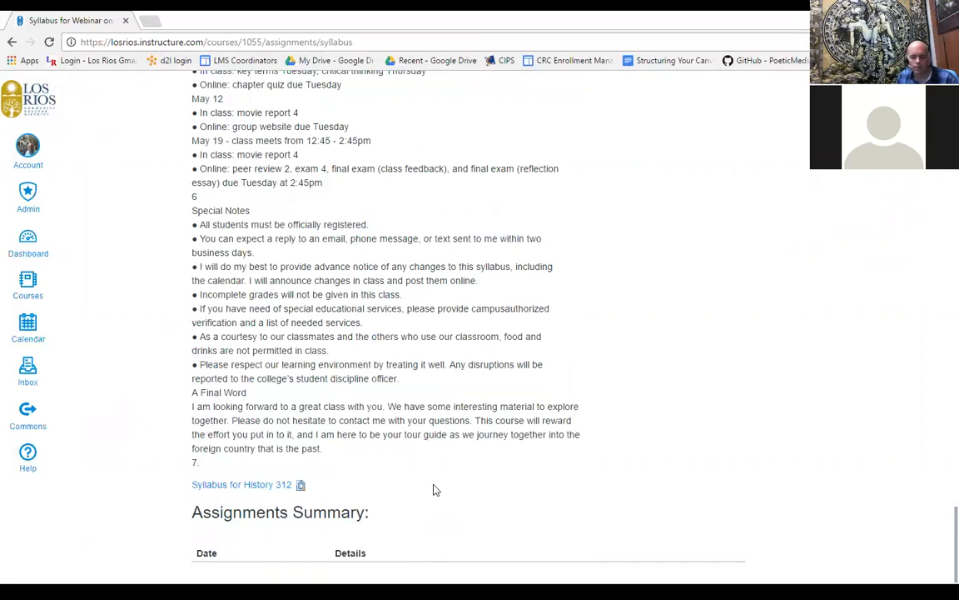
click(299, 490)
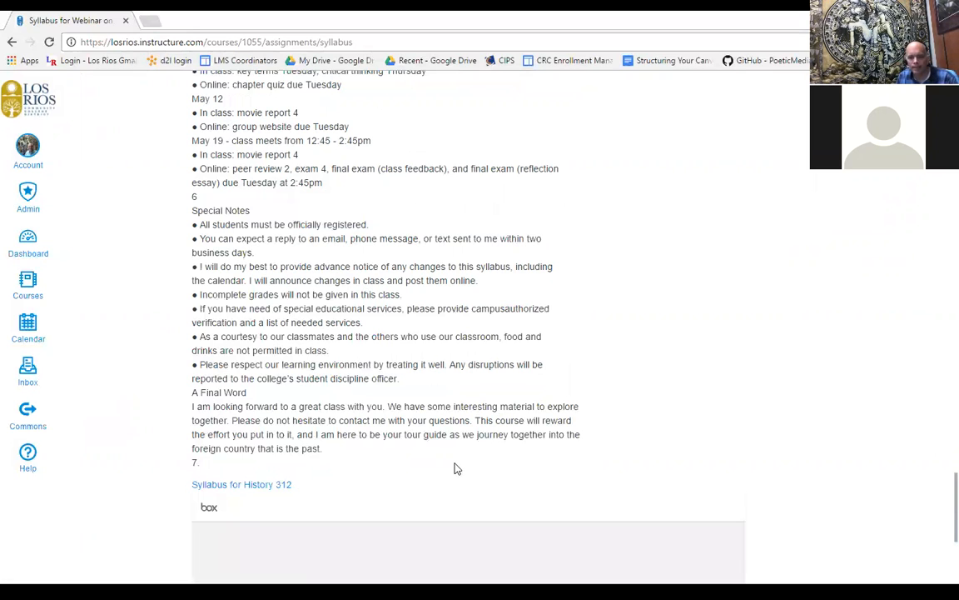
scroll(442, 326, down, 2)
scroll(770, 337, down, 3)
scroll(755, 350, up, 9)
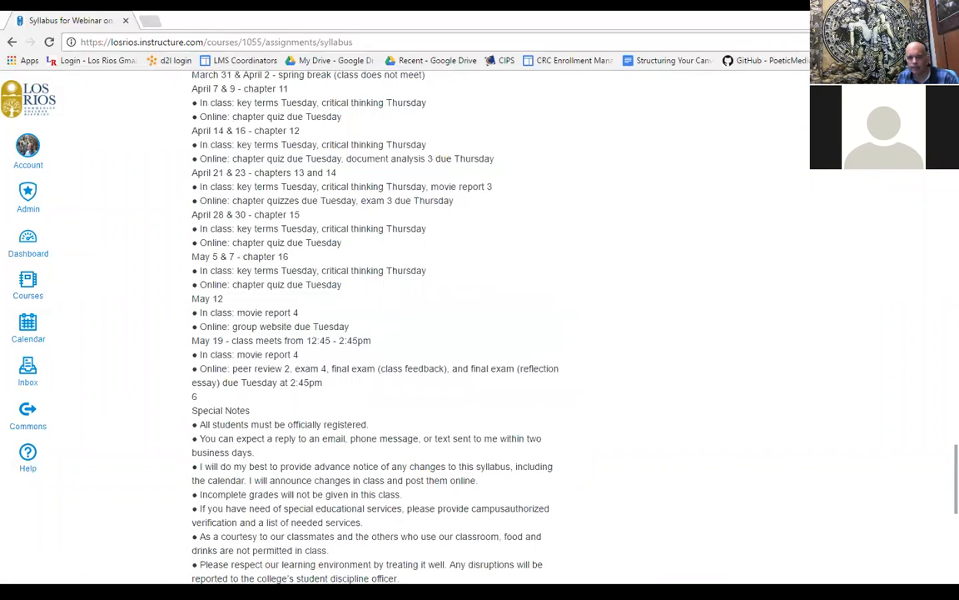
key(alt+Tab)
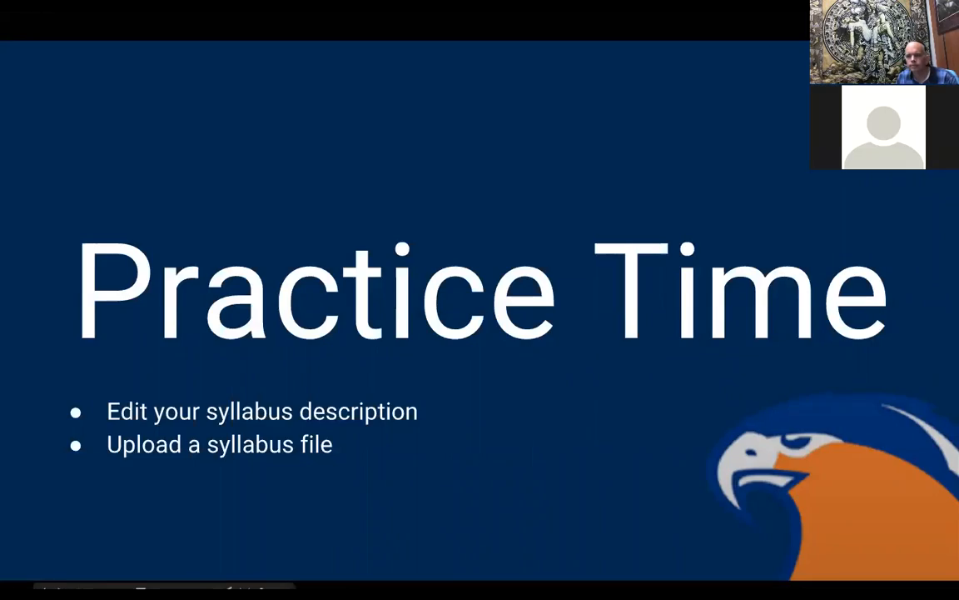
key(alt+Tab)
Reopen the syllabus description for editing and delete all the pasted text above the Syllabus for History 312 link
scroll(520, 387, up, 10)
scroll(533, 366, up, 15)
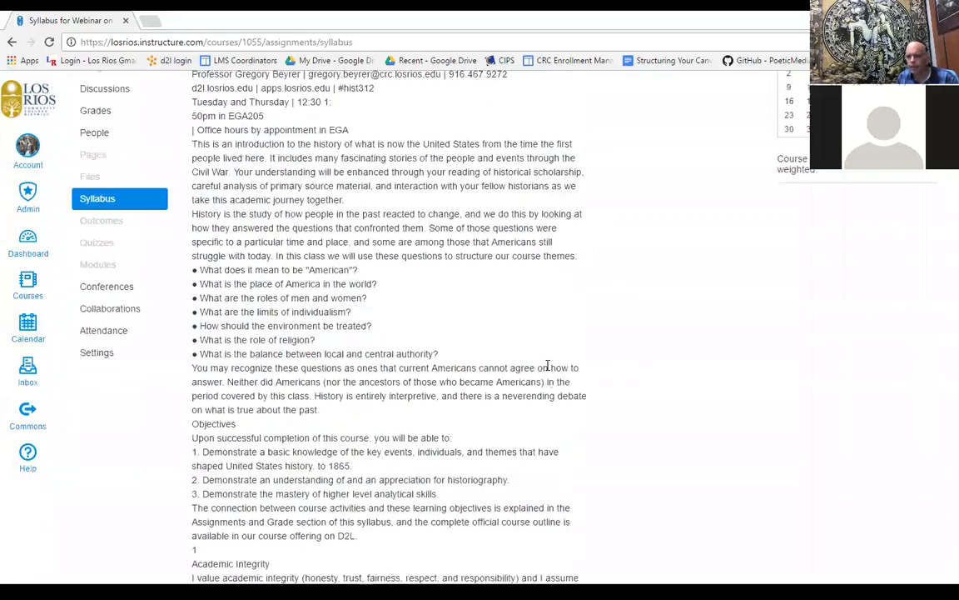
click(721, 143)
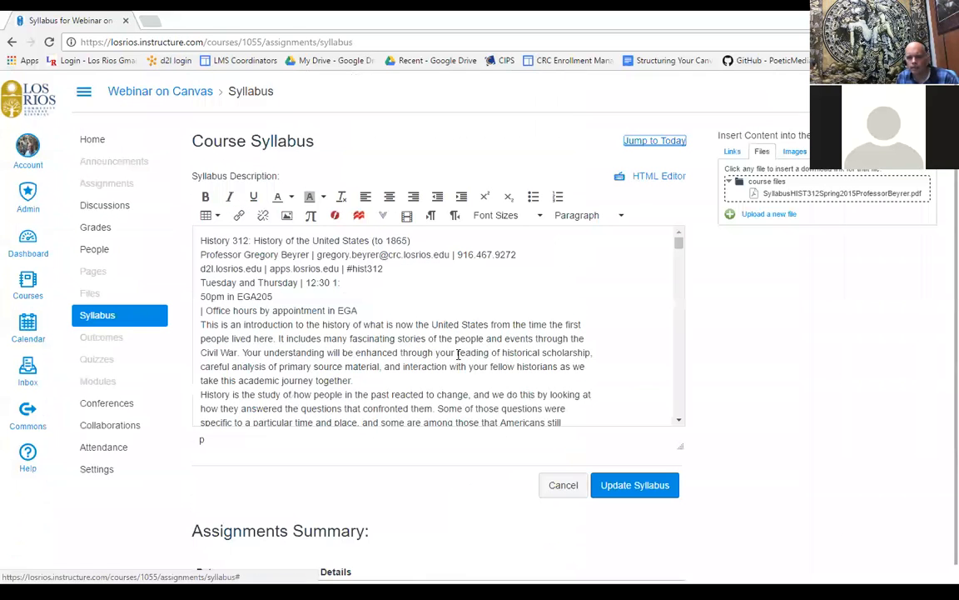
drag(678, 250, 685, 439)
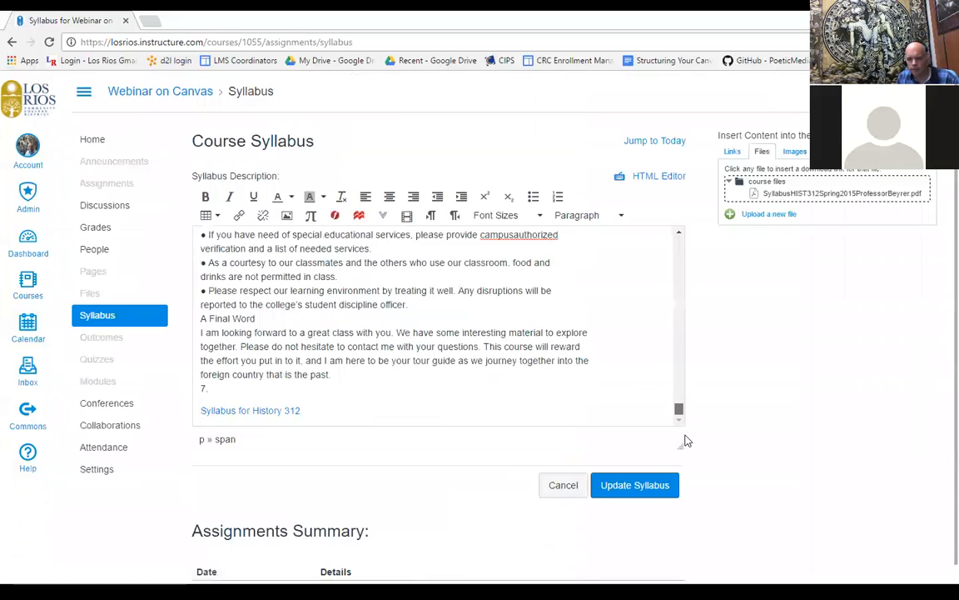
click(398, 402)
click(311, 383)
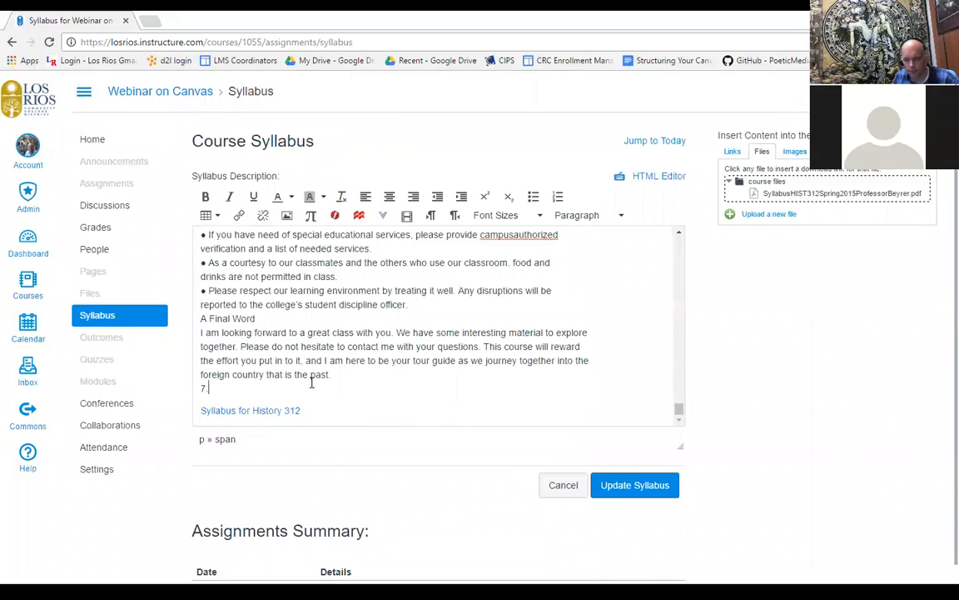
key(shift+Page_Up)
key(shift+Page_Up)
key(shift+Page_Up)
key(shift+Page_Up)
key(shift+Page_Up)
key(shift+Page_Up)
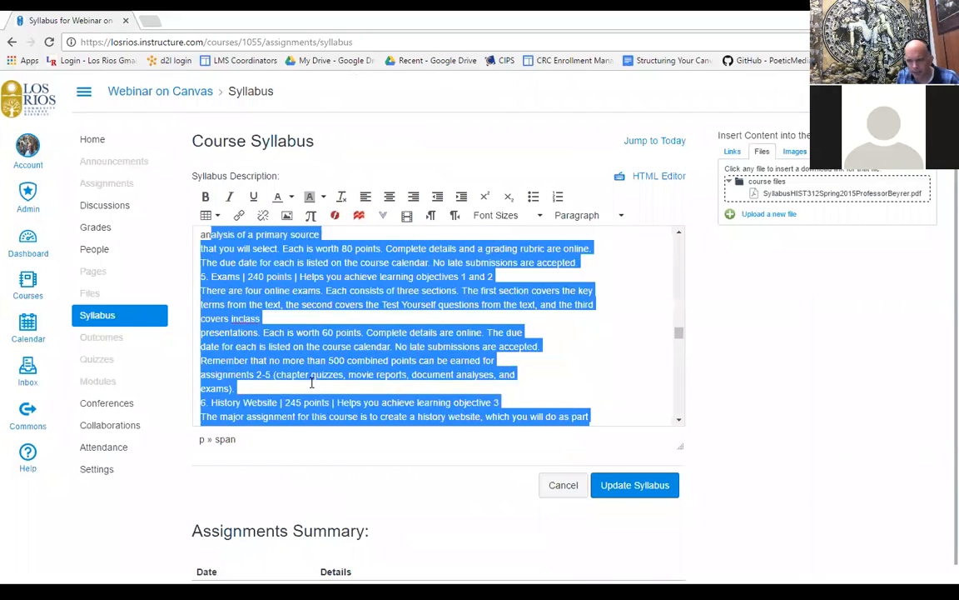
key(shift+Home)
key(Delete)
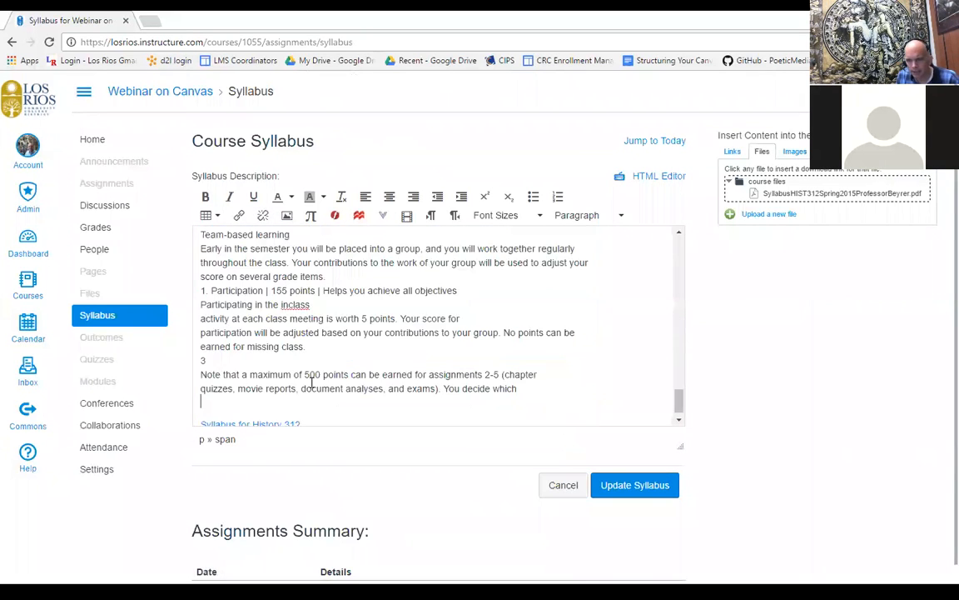
key(shift+Page_Up)
key(shift+Page_Up)
key(shift+Page_Up)
key(shift+Page_Up)
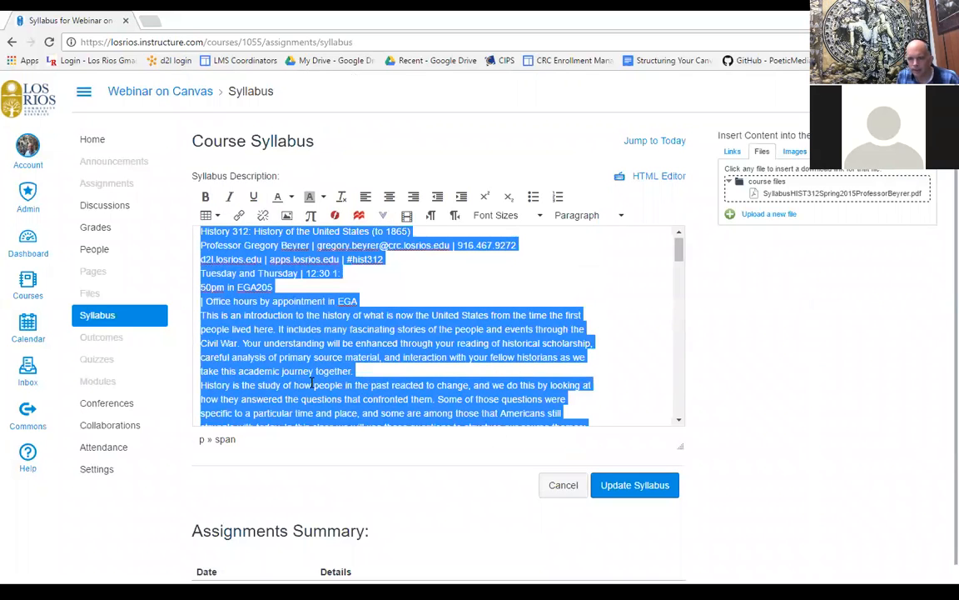
key(Delete)
text(Wel)
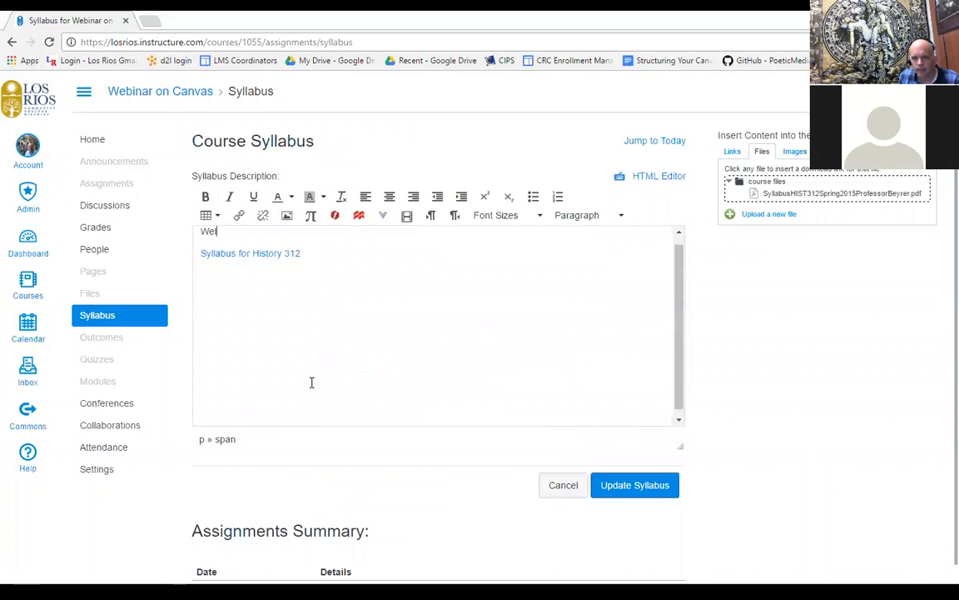
text(come to)
key(shift+Home)
key(Delete)
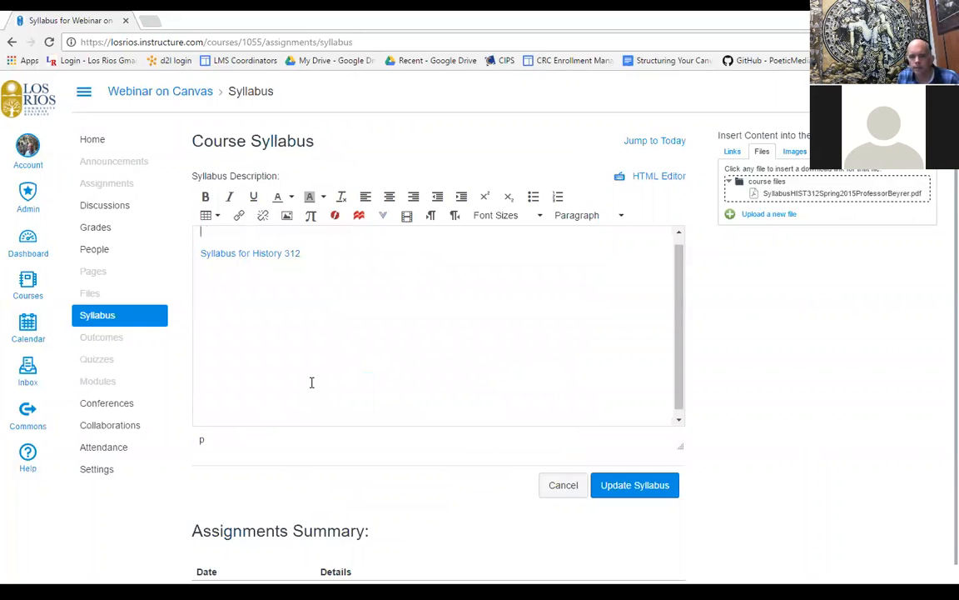
Enter "Please read the course syllabus:" above the PDF link and save the syllabus page
text(Please read t)
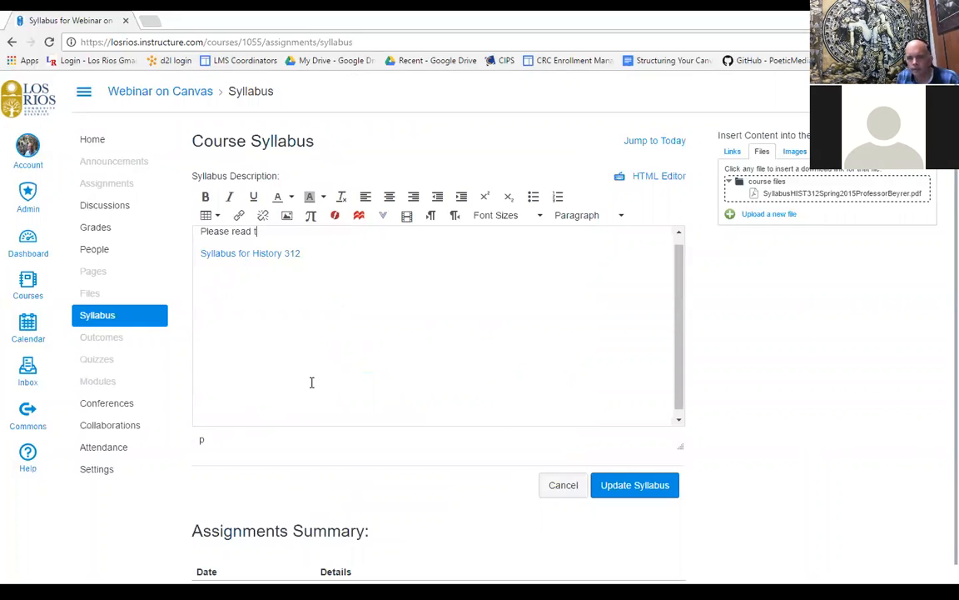
text(he course sy)
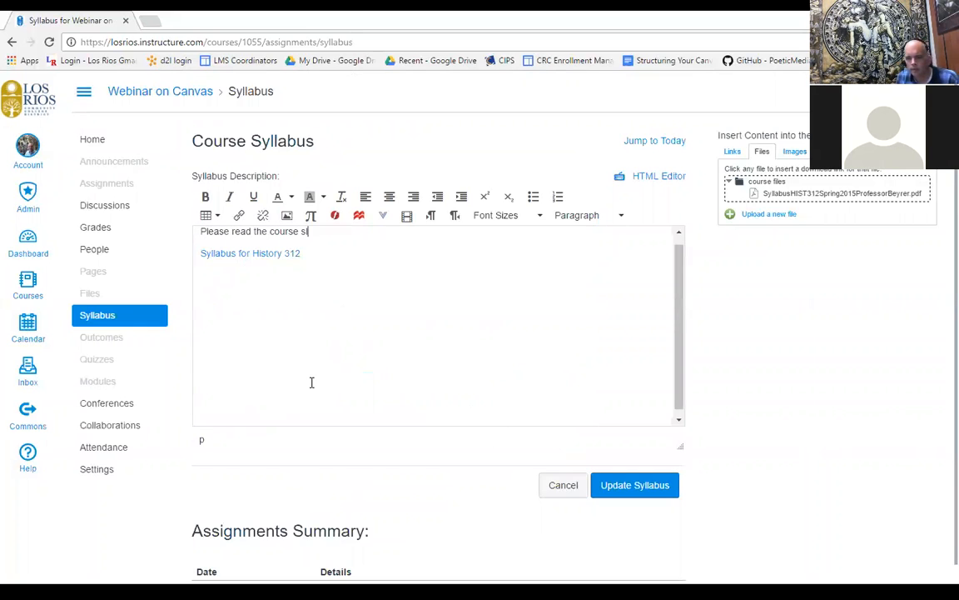
text(llaubs)
key(BackSpace)
key(BackSpace)
key(BackSpace)
text(bu)
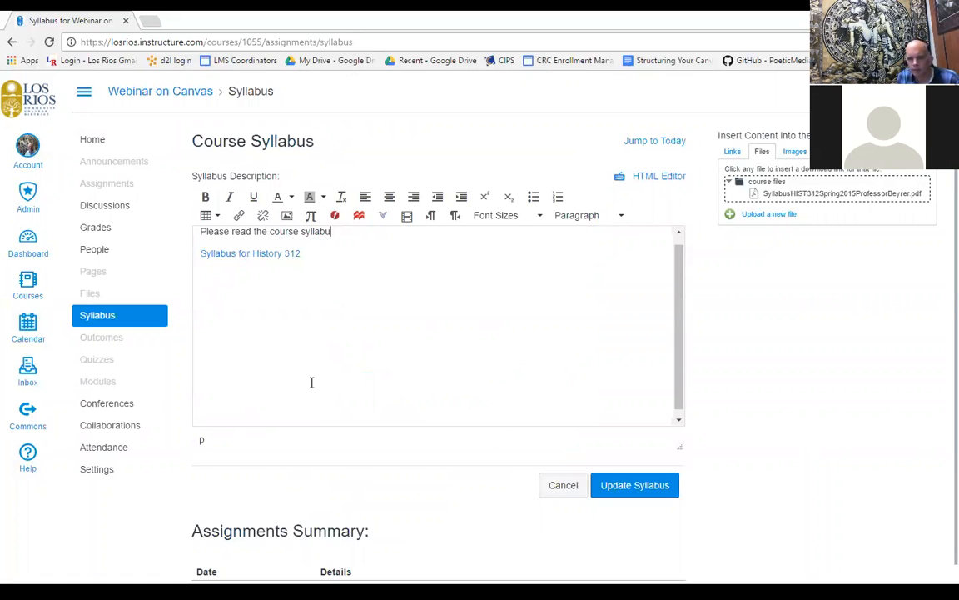
text(s:)
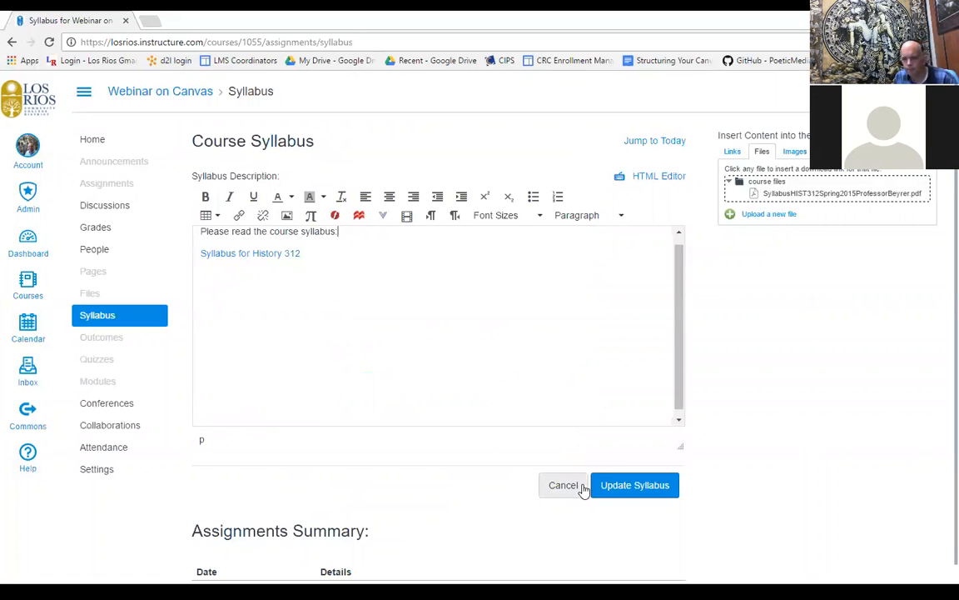
click(630, 490)
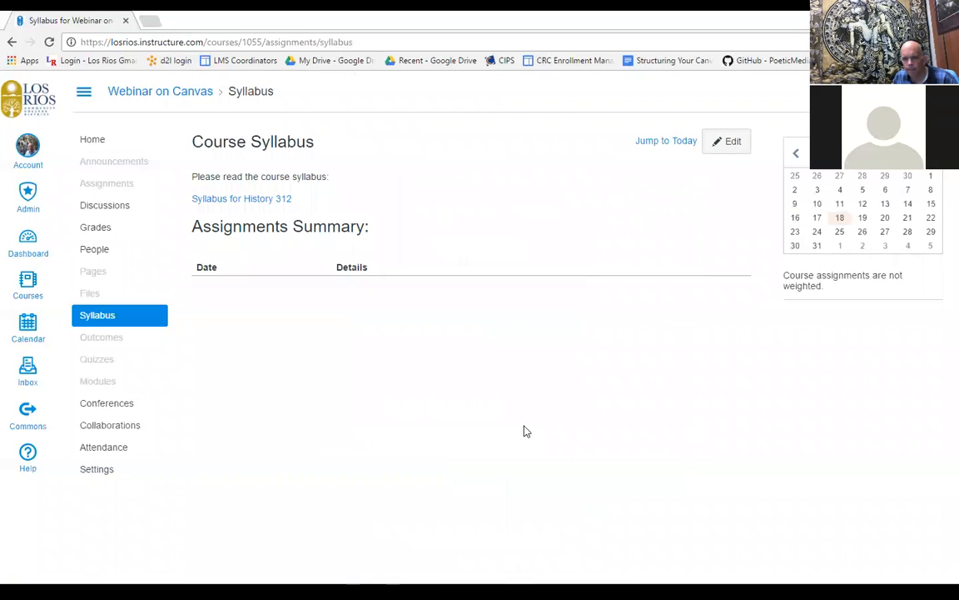